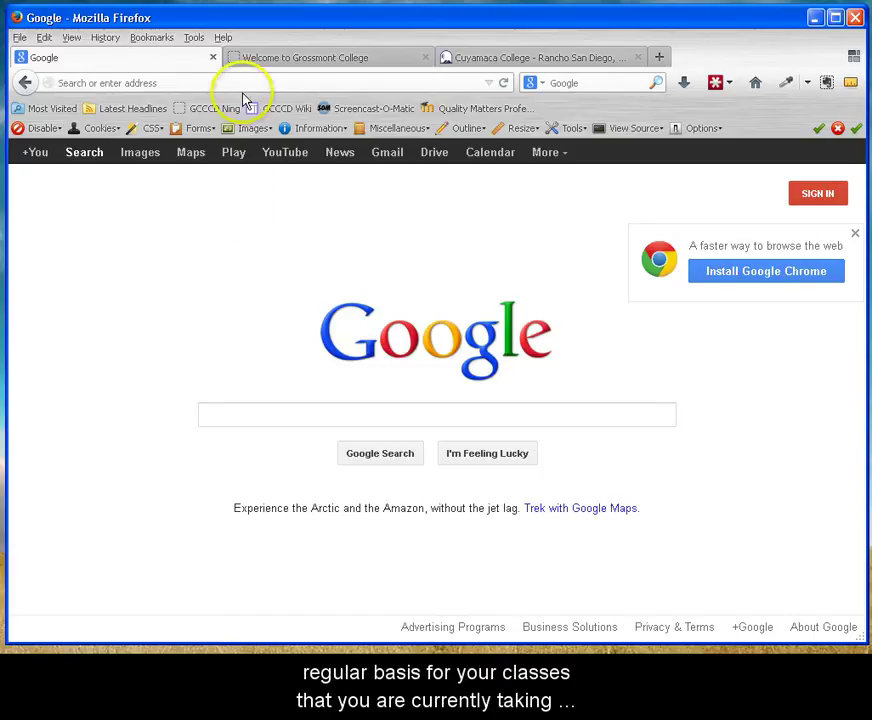
Check the Firefox version and update status in About Firefox, then close it.
{"action": "left_click", "coordinate": [223, 38]}
{"action": "left_click", "coordinate": [256, 149]}
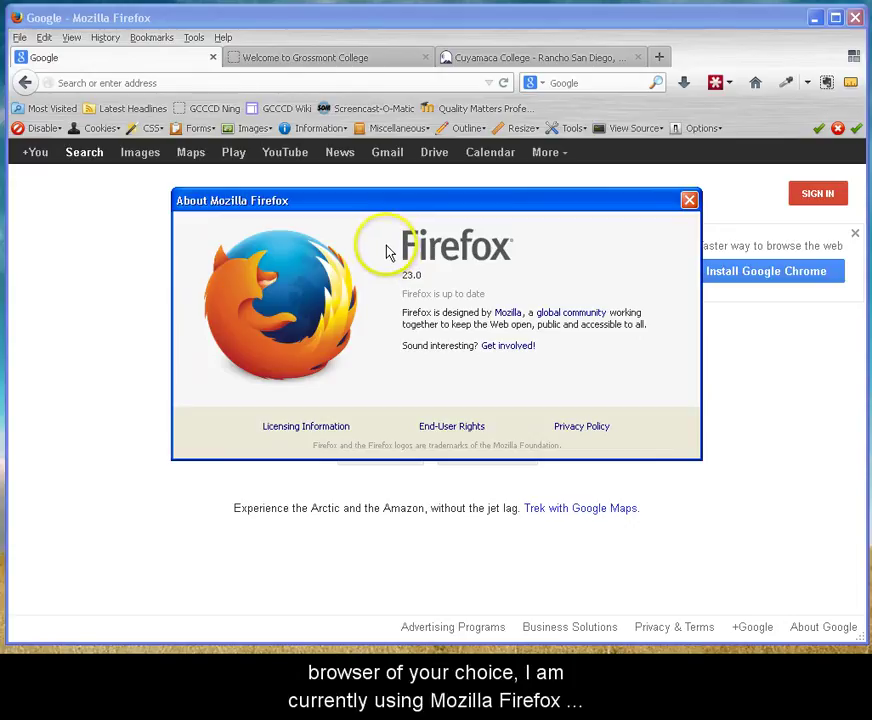
{"action": "left_click", "coordinate": [688, 201]}
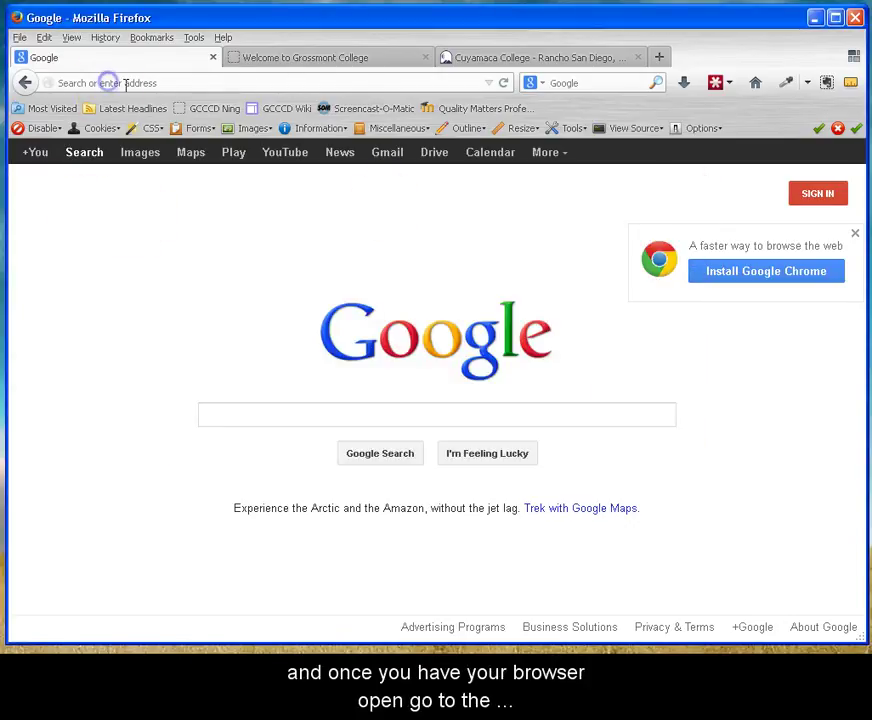
Load gcccd.blackboard.com in the address bar.
{"action": "left_click", "coordinate": [238, 84]}
{"action": "type", "text": "gcccd.blackboard.com"}
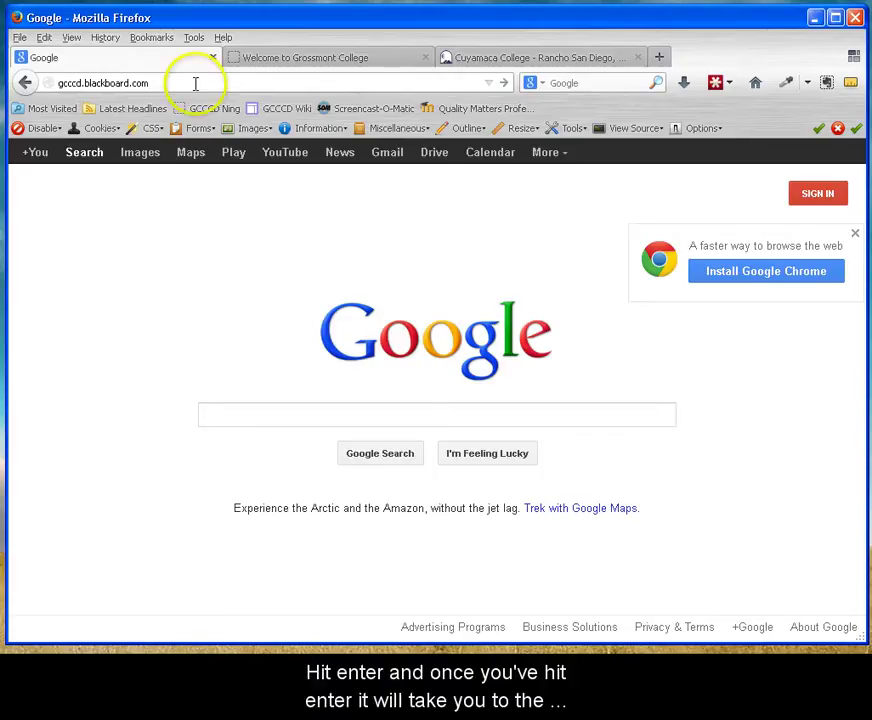
{"action": "key", "text": "Return"}
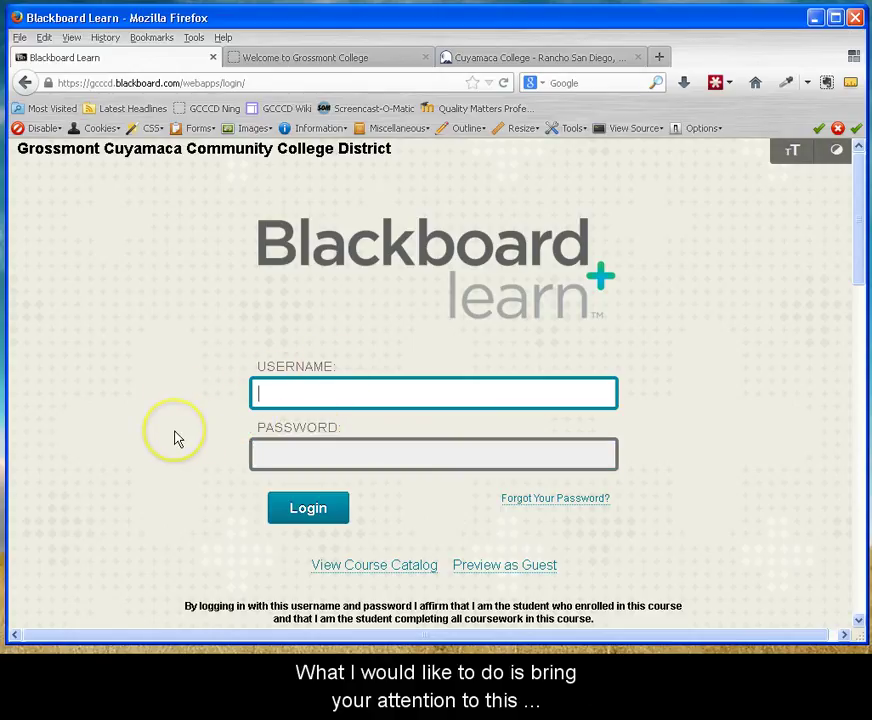
Scroll down and highlight the note that the username is the WebAdvisor login name.
{"action": "scroll", "coordinate": [174, 437], "scroll_direction": "down", "scroll_amount": 4}
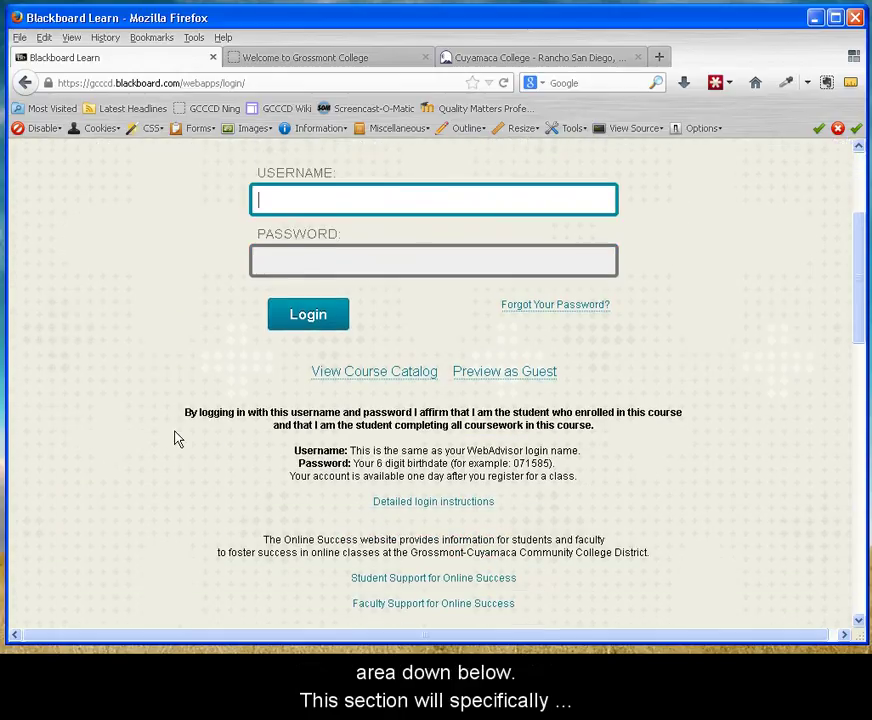
{"action": "scroll", "coordinate": [172, 410], "scroll_direction": "down", "scroll_amount": 2}
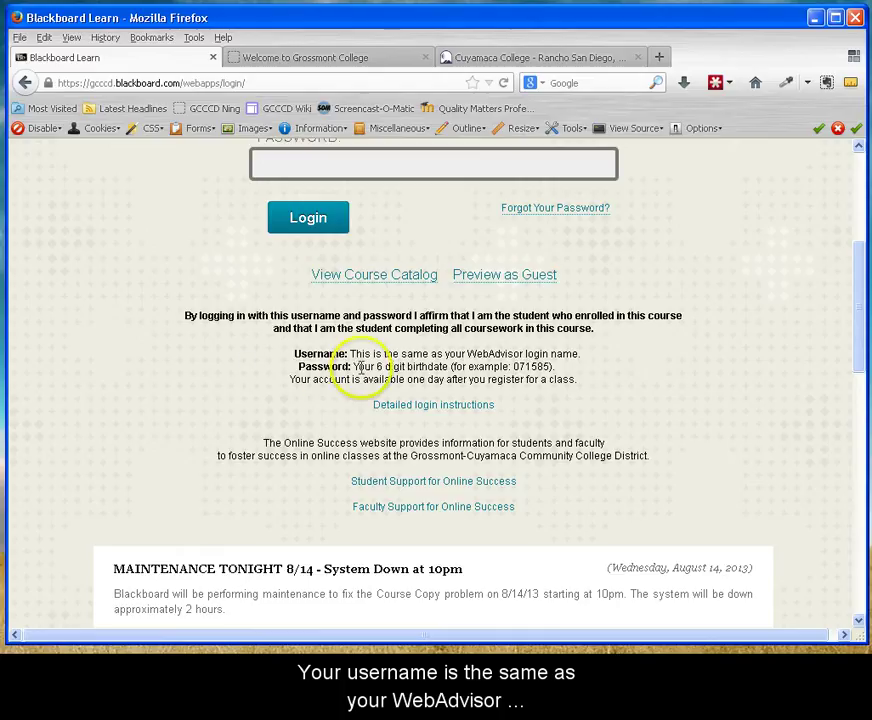
{"action": "left_click_drag", "start_coordinate": [350, 355], "coordinate": [580, 354]}
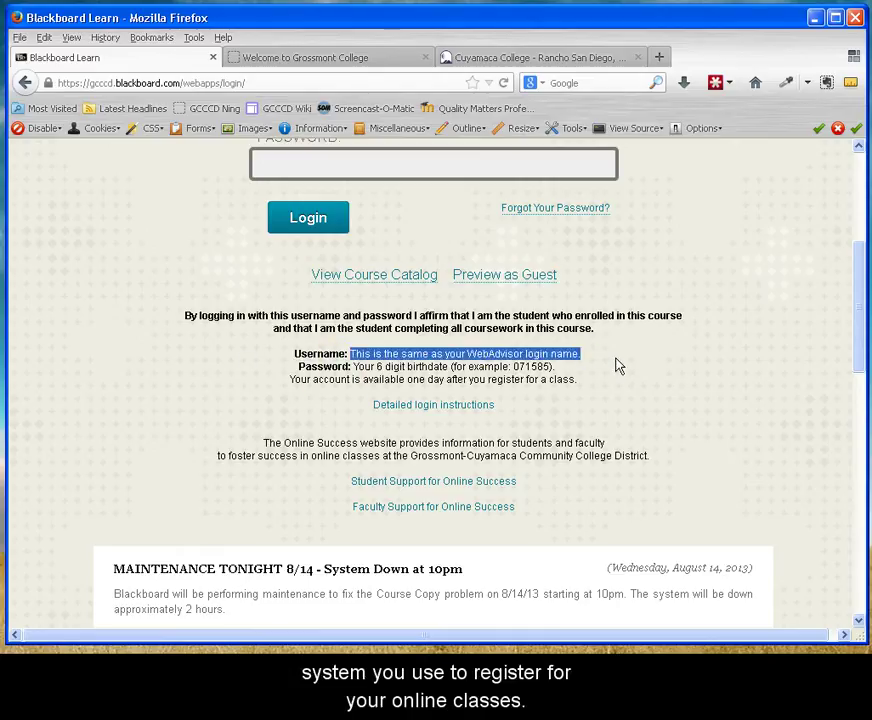
{"action": "left_click", "coordinate": [618, 366]}
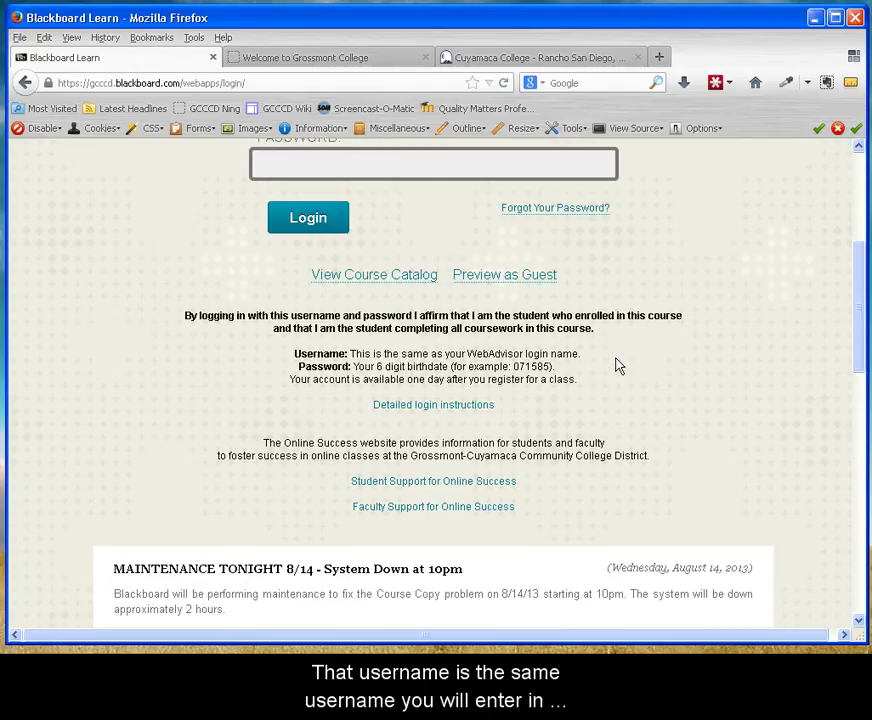
{"action": "scroll", "coordinate": [520, 330], "scroll_direction": "up", "scroll_amount": 2}
{"action": "left_click", "coordinate": [323, 202]}
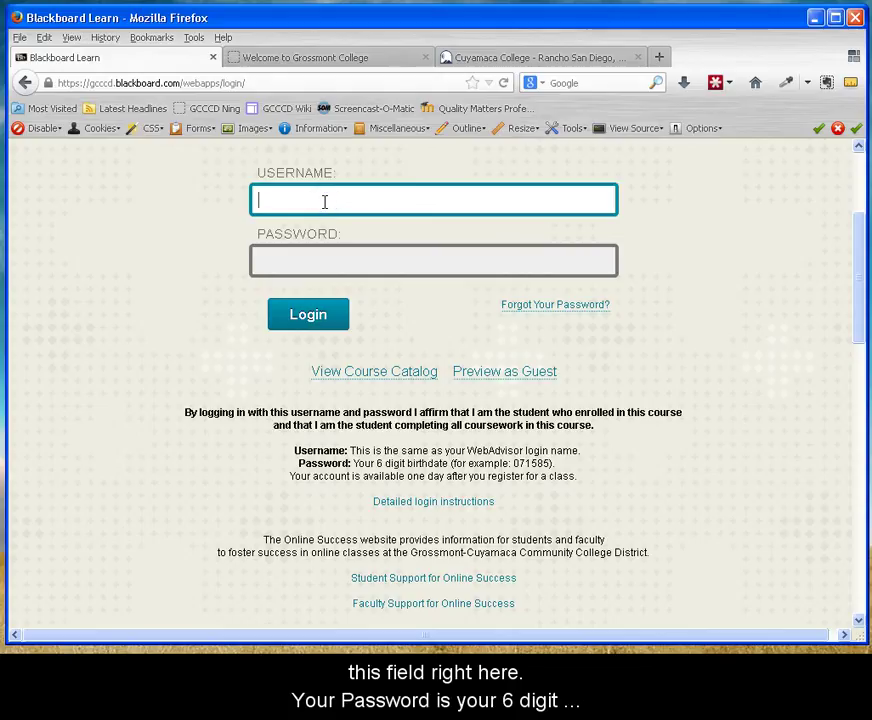
{"action": "left_click_drag", "start_coordinate": [353, 463], "coordinate": [560, 461]}
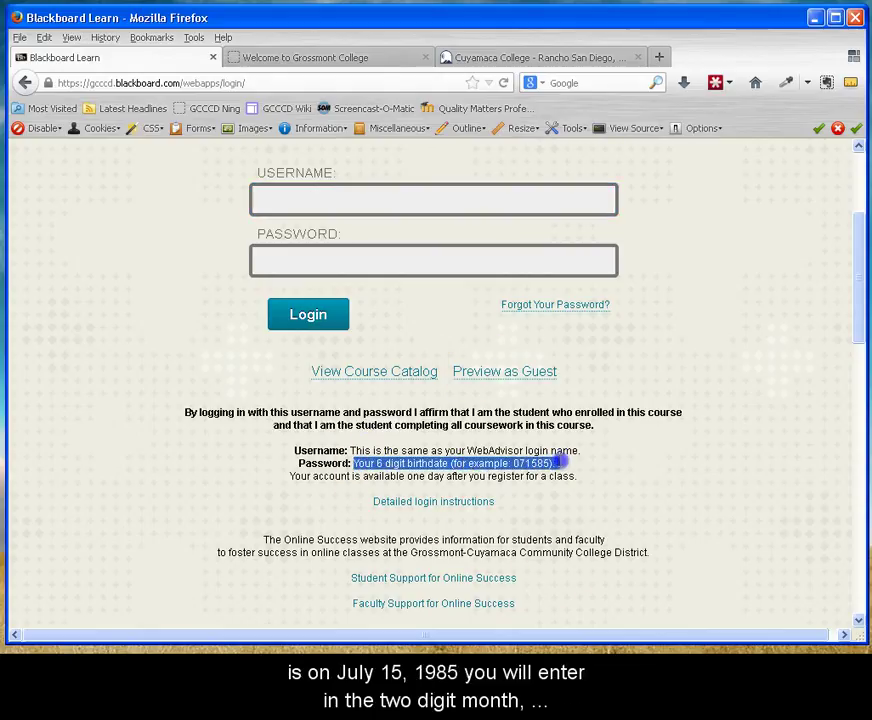
{"action": "left_click", "coordinate": [636, 467]}
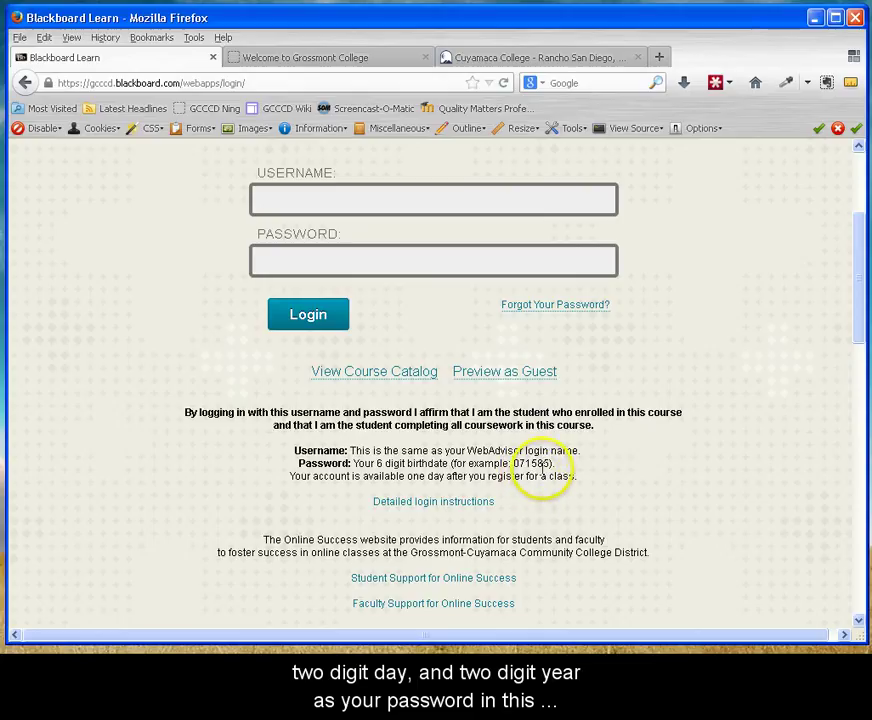
{"action": "left_click", "coordinate": [311, 262]}
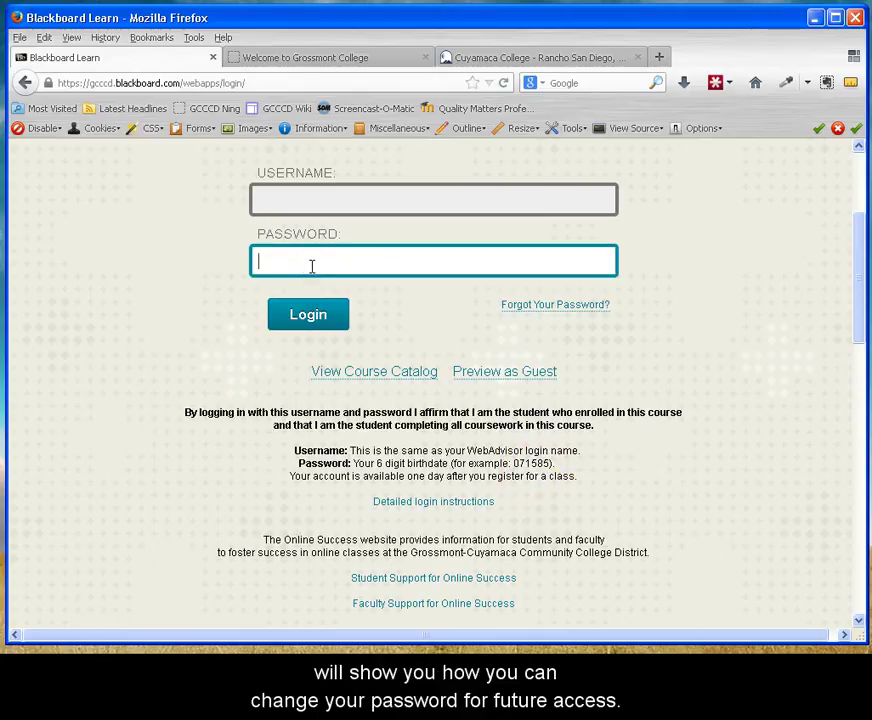
{"action": "left_click", "coordinate": [144, 294]}
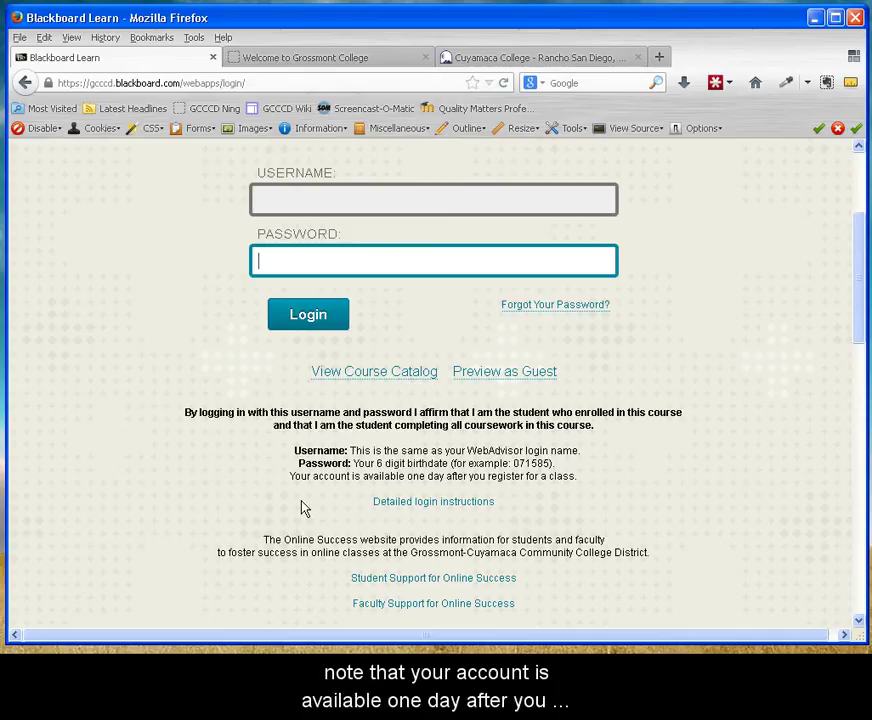
{"action": "left_click_drag", "start_coordinate": [290, 476], "coordinate": [580, 478]}
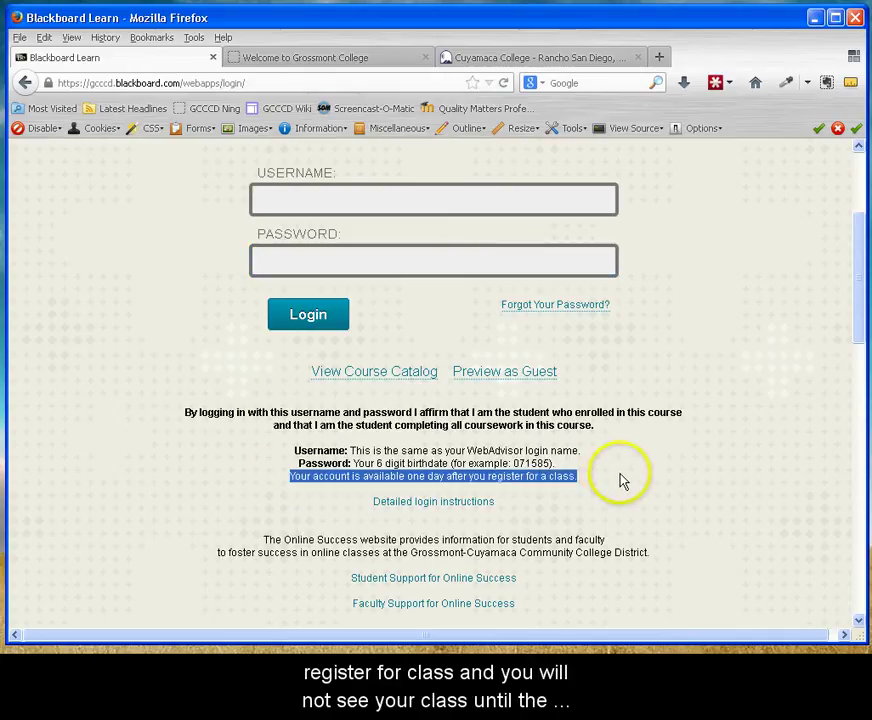
{"action": "left_click", "coordinate": [620, 479]}
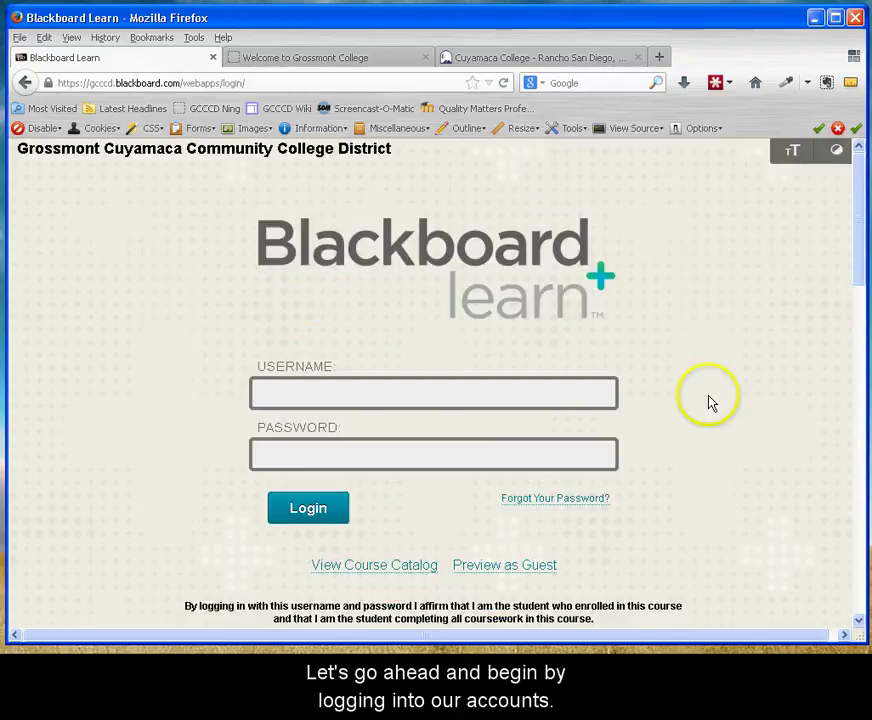
{"action": "scroll", "coordinate": [706, 403], "scroll_direction": "down", "scroll_amount": 2}
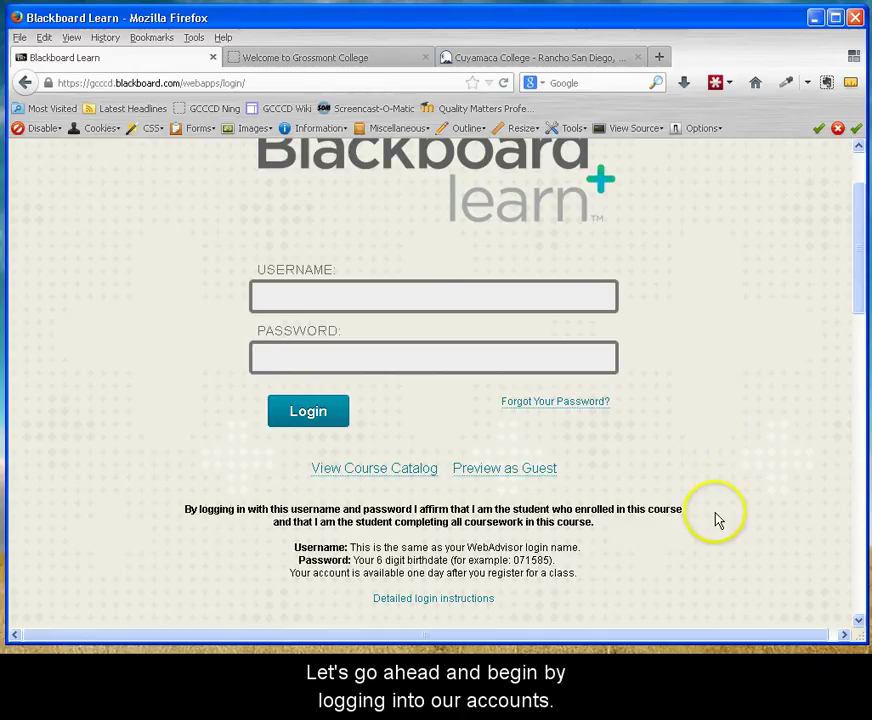
Log in with the WebAdvisor username and the six-digit birthdate password.
{"action": "left_click_drag", "start_coordinate": [350, 547], "coordinate": [586, 546]}
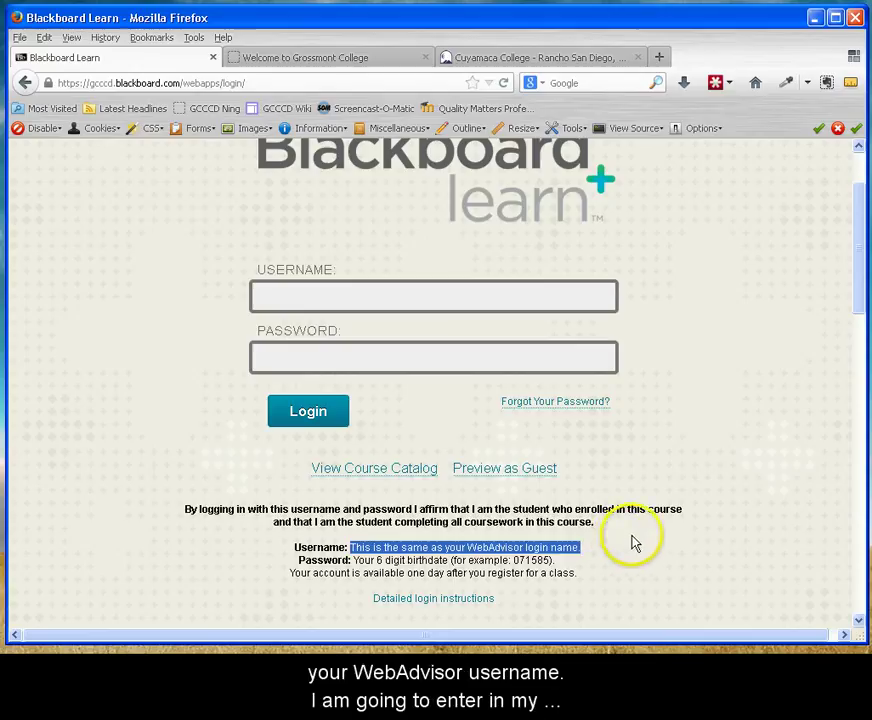
{"action": "left_click", "coordinate": [632, 542]}
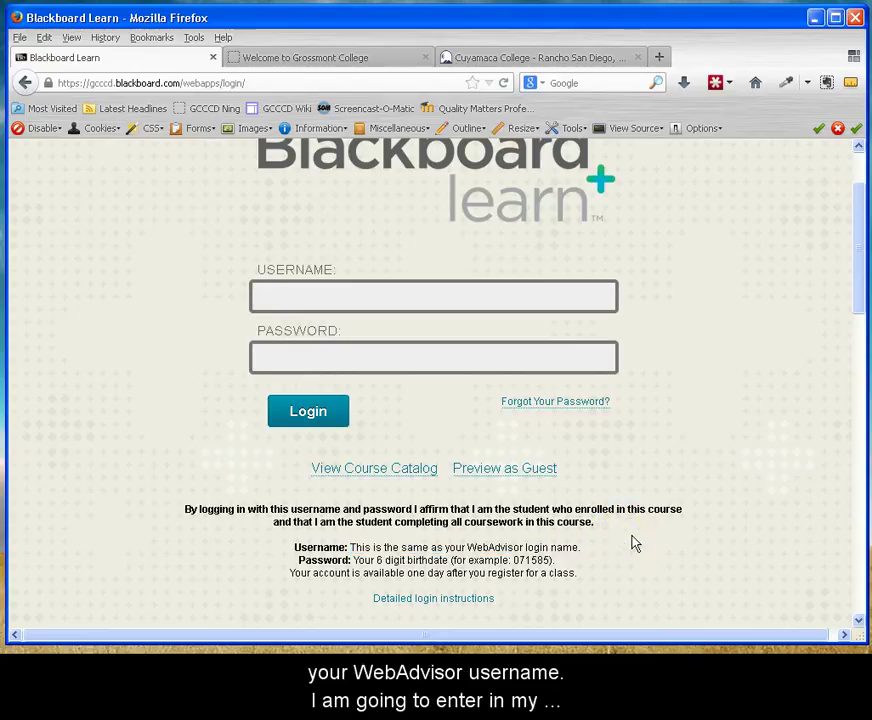
{"action": "left_click", "coordinate": [331, 296]}
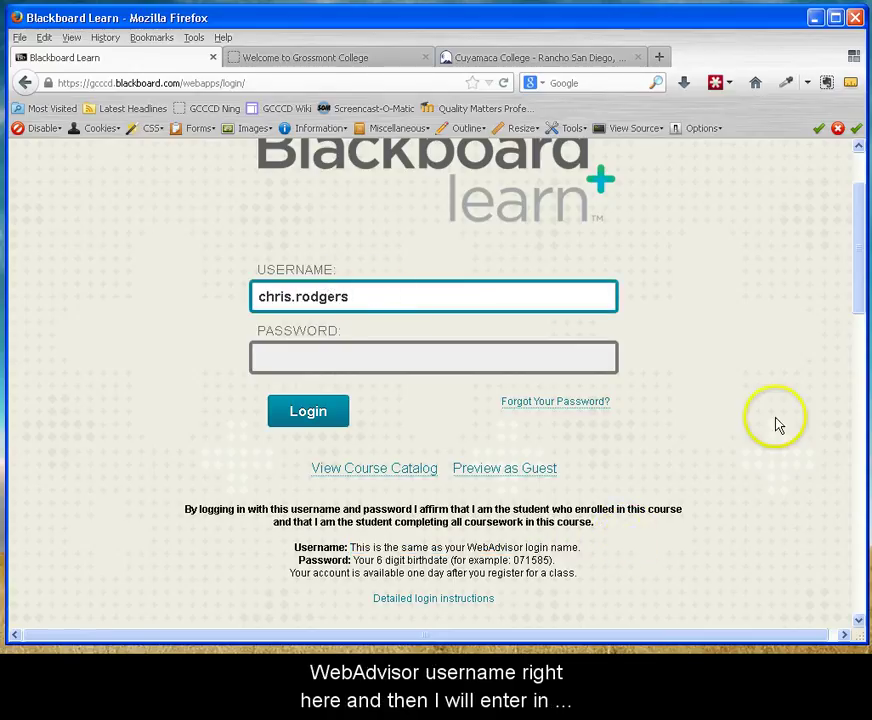
{"action": "left_click", "coordinate": [751, 414]}
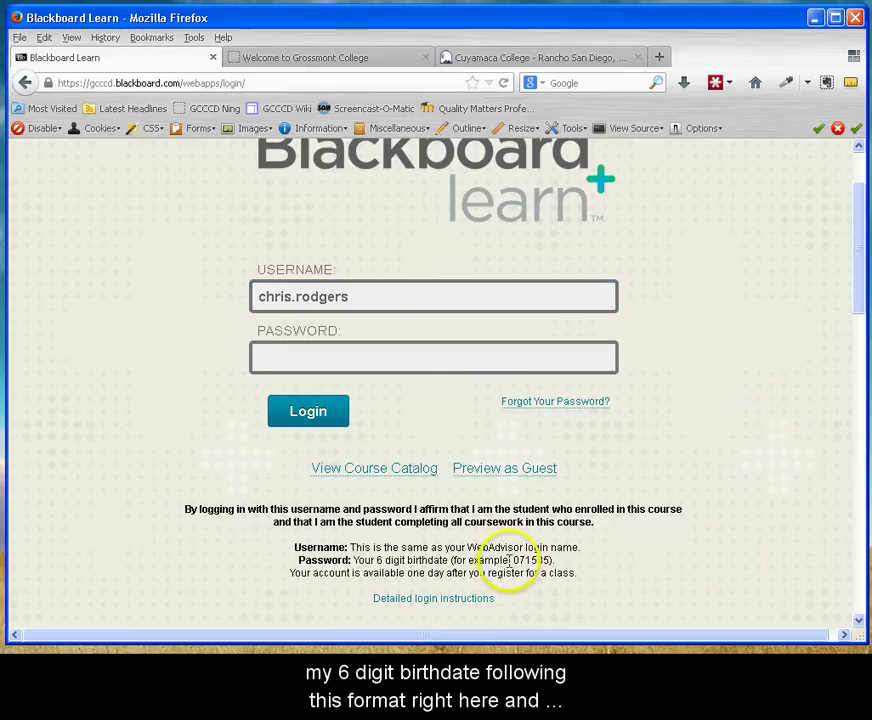
{"action": "left_click_drag", "start_coordinate": [511, 560], "coordinate": [560, 554]}
{"action": "left_click", "coordinate": [340, 358]}
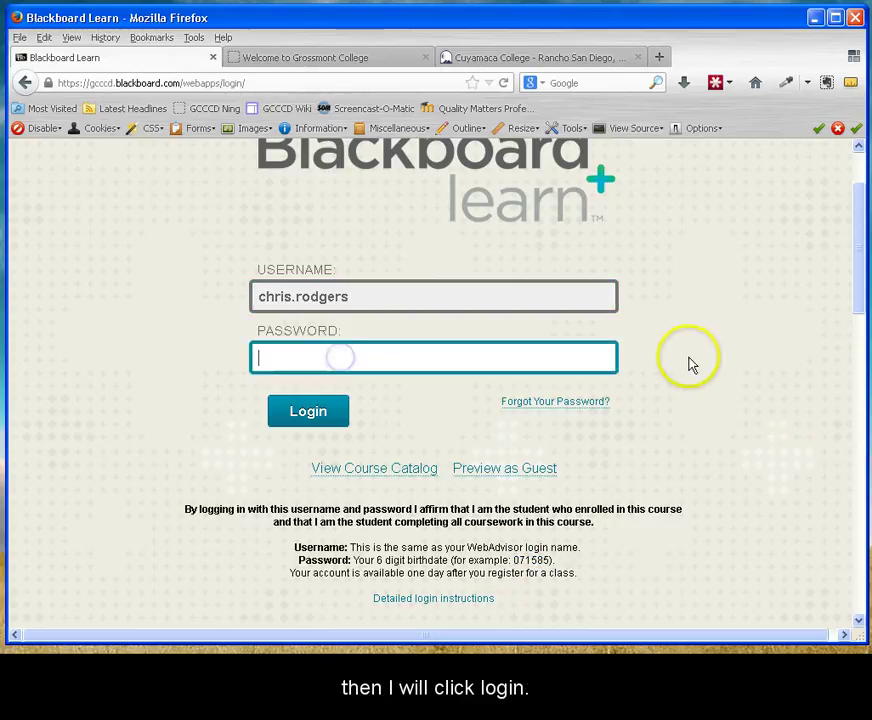
{"action": "left_click", "coordinate": [313, 410]}
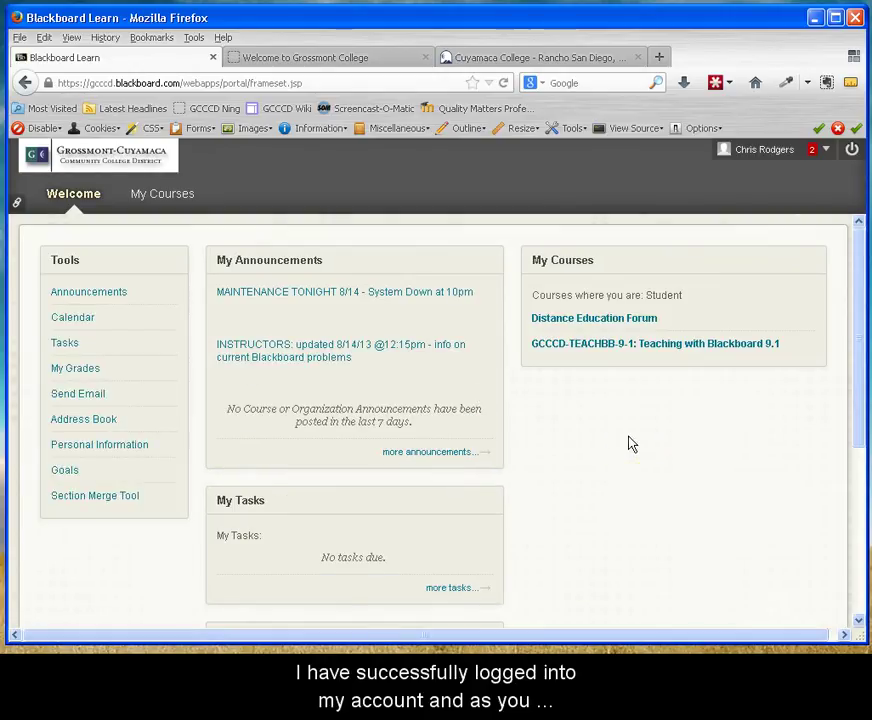
{"action": "left_click_drag", "start_coordinate": [533, 295], "coordinate": [691, 315]}
{"action": "left_click", "coordinate": [691, 312]}
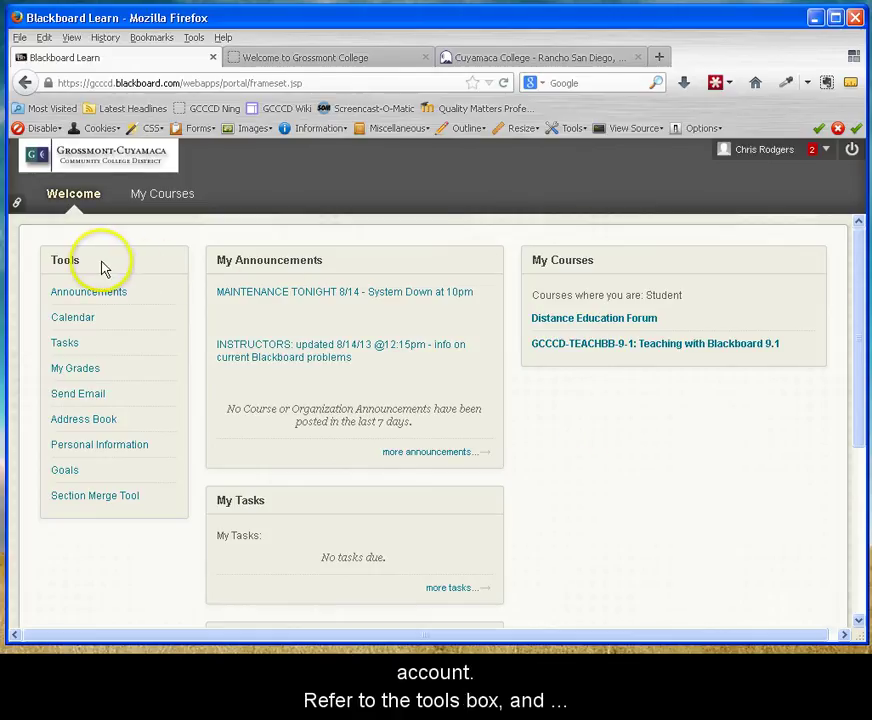
Open Change Password under Personal Information, visit Password and Verify Password, then submit.
{"action": "left_click", "coordinate": [140, 444]}
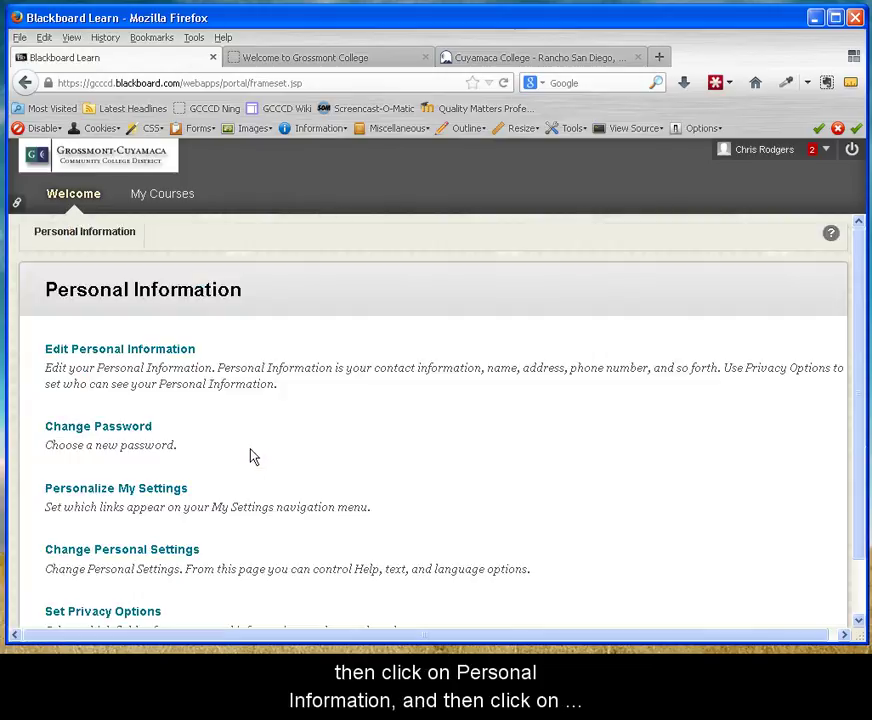
{"action": "left_click", "coordinate": [141, 432]}
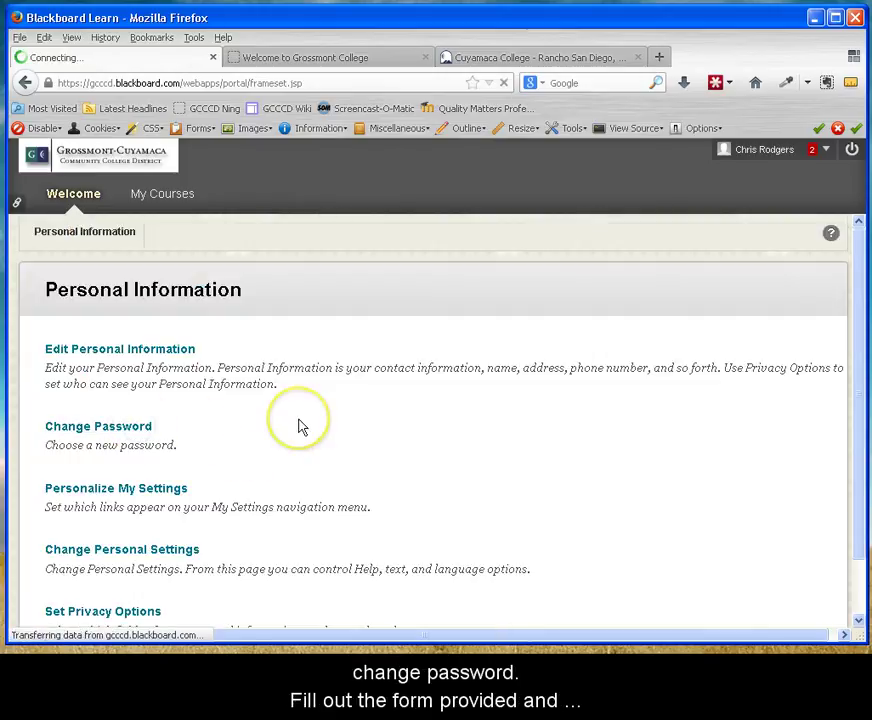
{"action": "left_click", "coordinate": [245, 466]}
{"action": "left_click", "coordinate": [242, 492]}
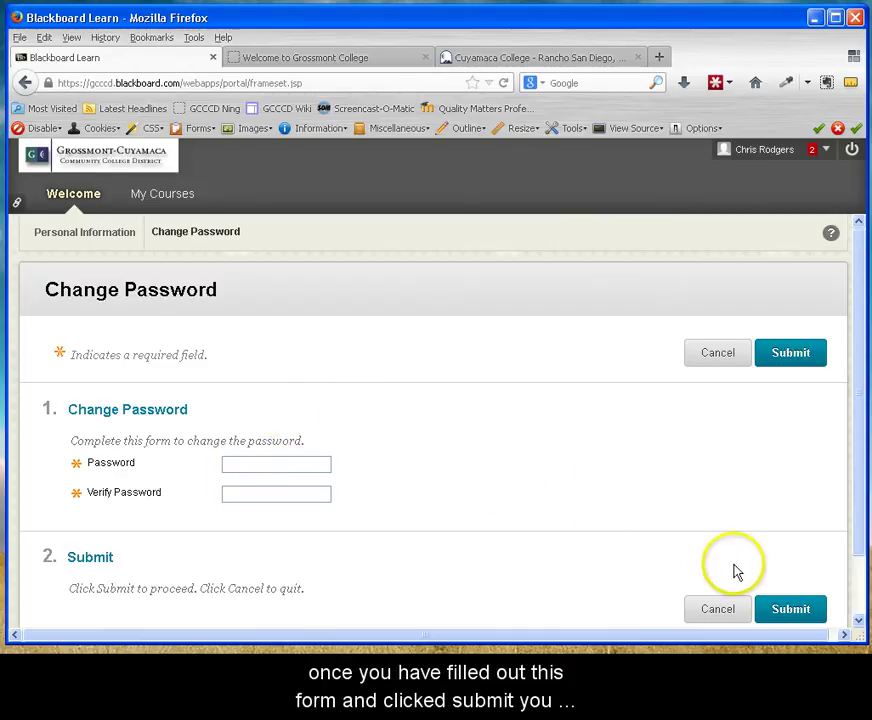
{"action": "left_click", "coordinate": [790, 610]}
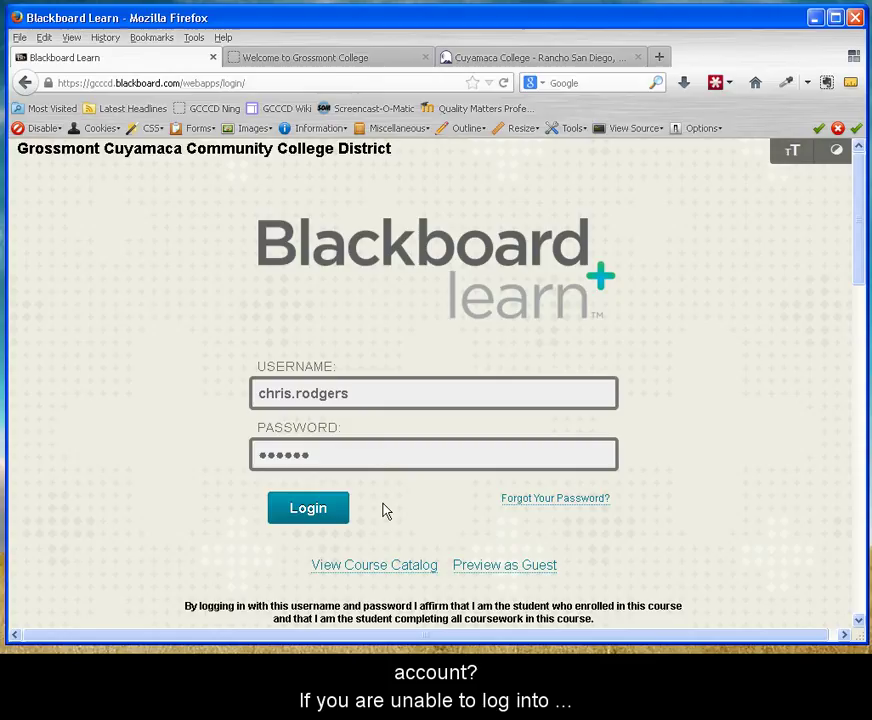
Retry the login and highlight the incorrect-credentials error message.
{"action": "left_click", "coordinate": [310, 512]}
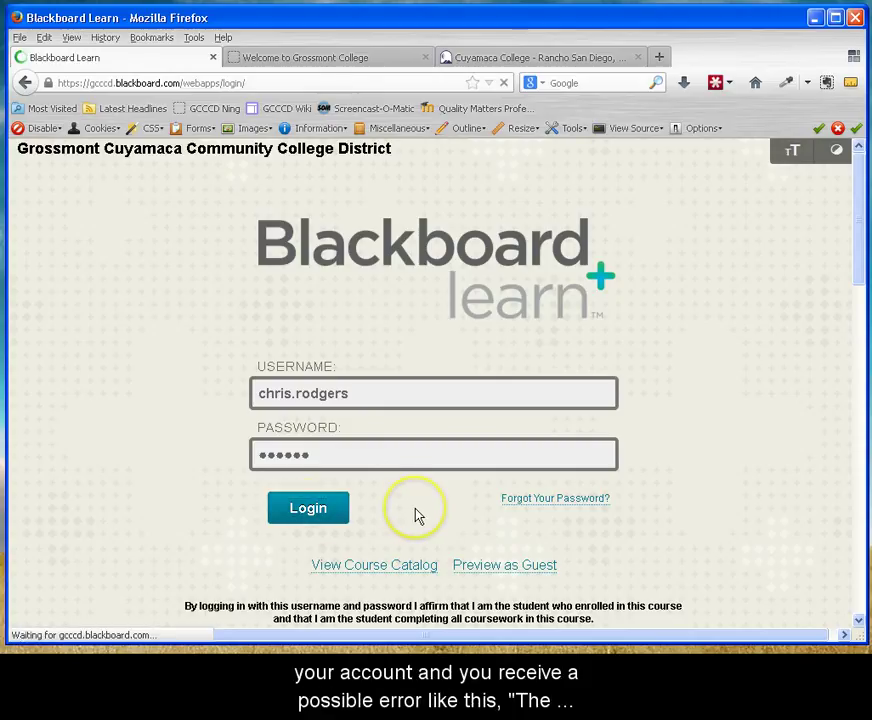
{"action": "left_click", "coordinate": [339, 432]}
{"action": "left_click_drag", "start_coordinate": [267, 376], "coordinate": [652, 415]}
{"action": "left_click", "coordinate": [652, 415]}
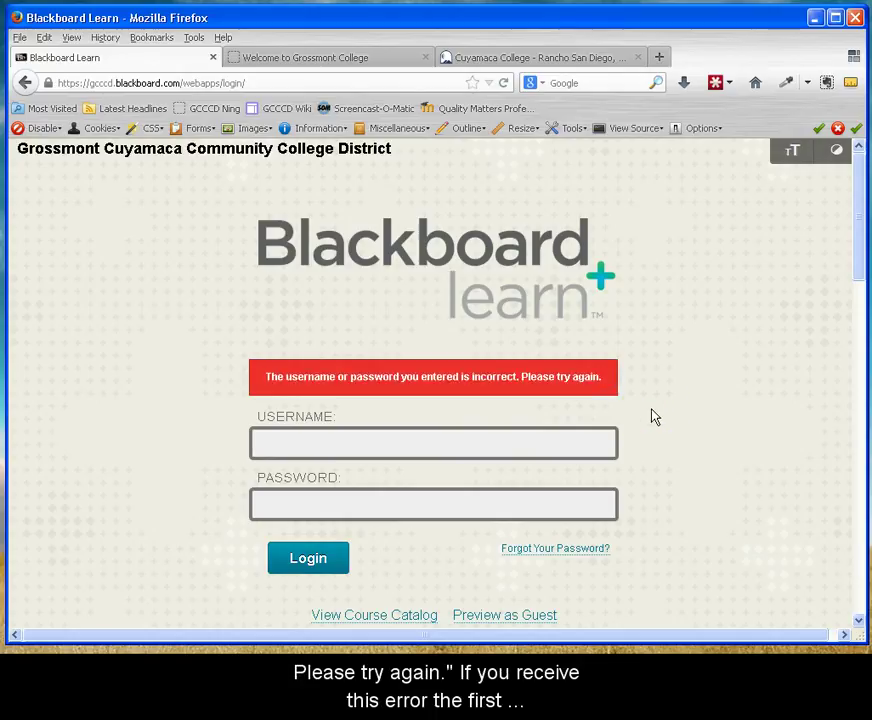
Highlight the note that the username equals the WebAdvisor login, then click the Username field.
{"action": "scroll", "coordinate": [652, 415], "scroll_direction": "down", "scroll_amount": 3}
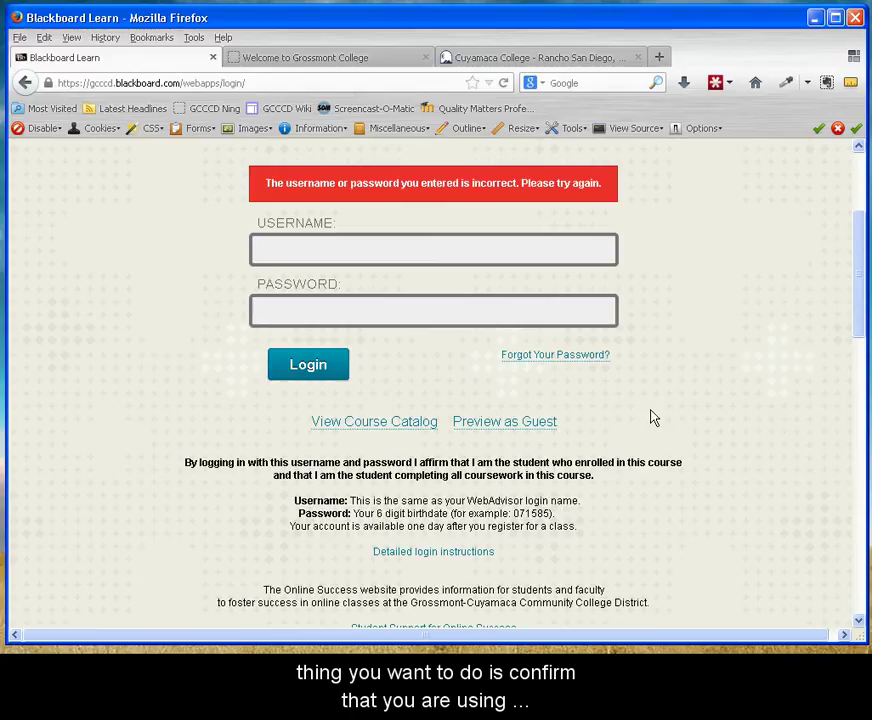
{"action": "left_click_drag", "start_coordinate": [352, 497], "coordinate": [587, 497]}
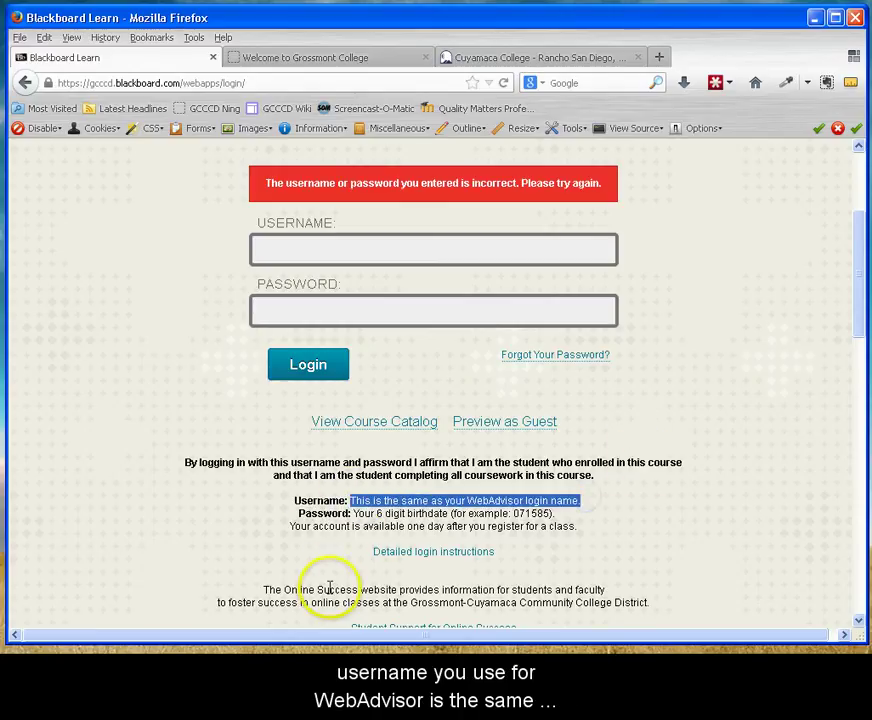
{"action": "left_click", "coordinate": [283, 253]}
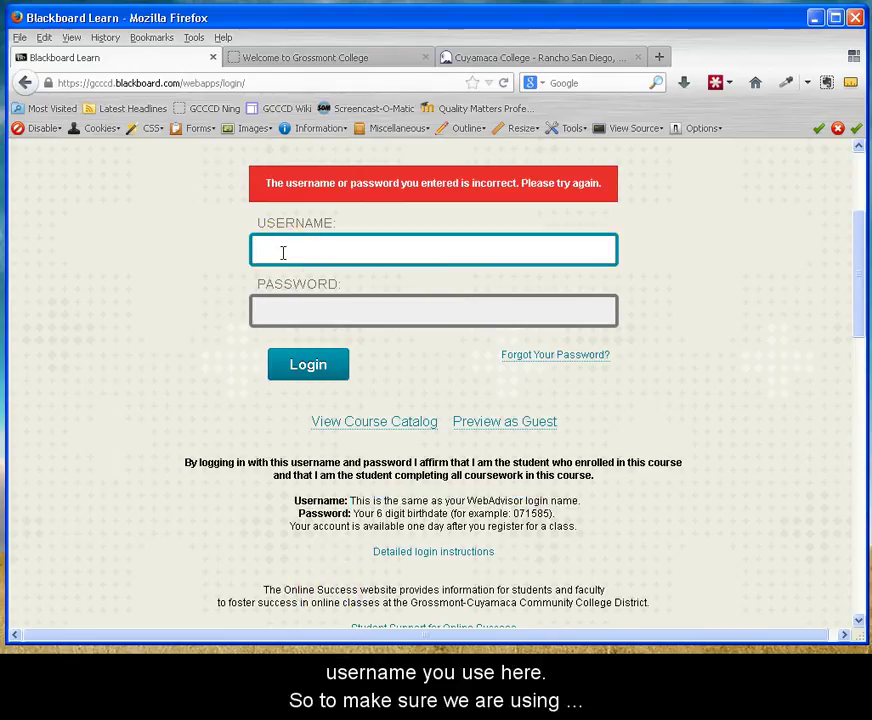
{"action": "left_click", "coordinate": [210, 276]}
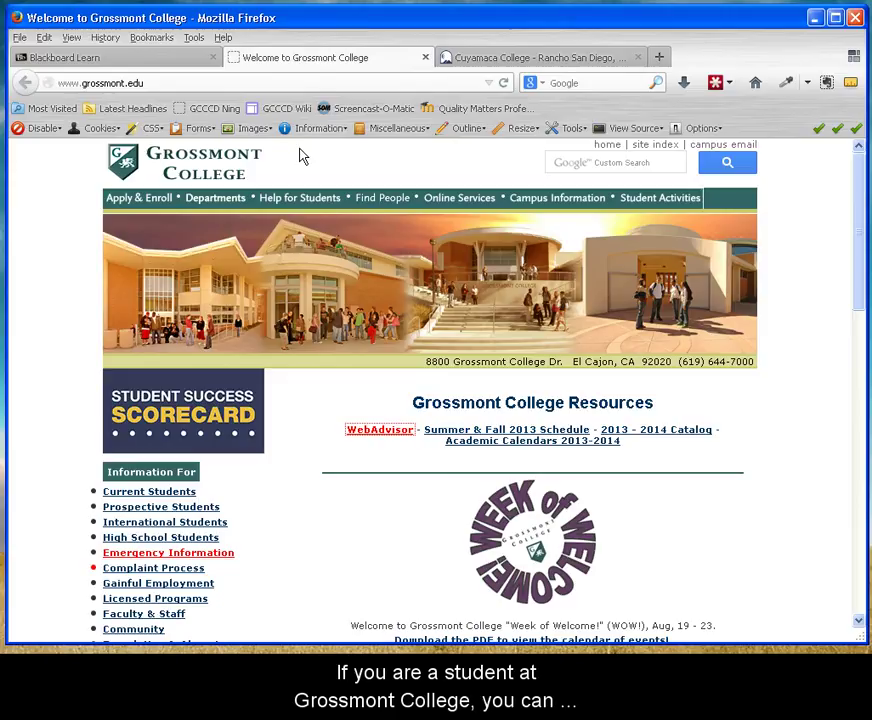
Open WebAdvisor from the Grossmont College site, then close that tab.
{"action": "left_click", "coordinate": [160, 82]}
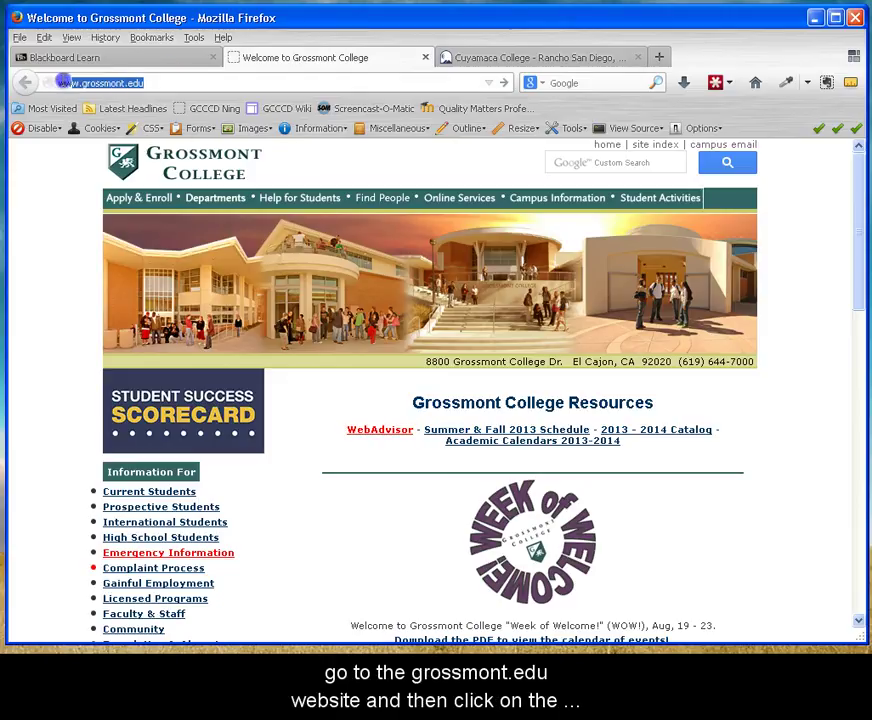
{"action": "left_click", "coordinate": [376, 437]}
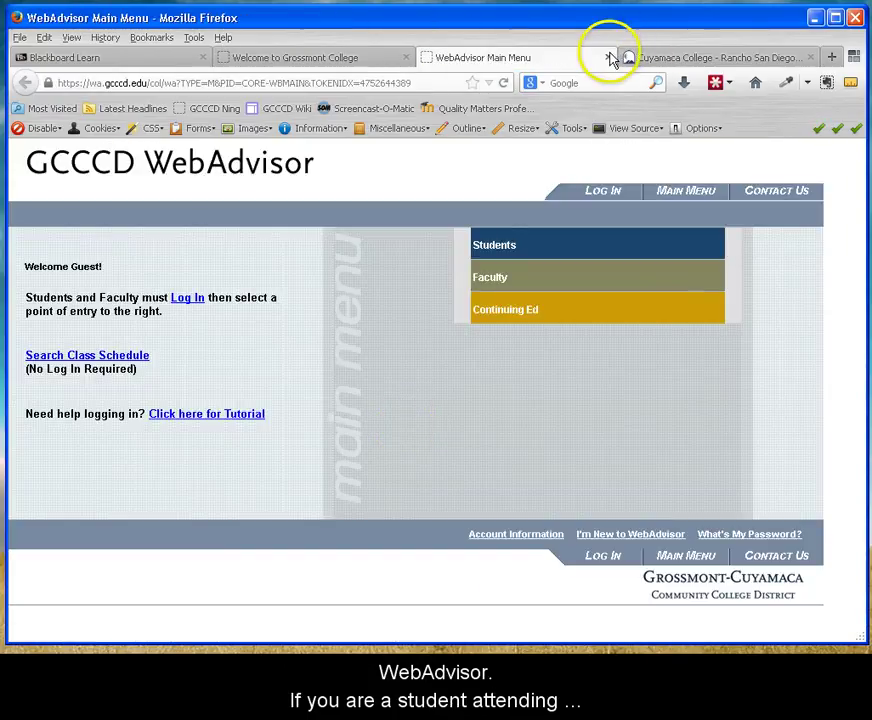
{"action": "left_click", "coordinate": [610, 57]}
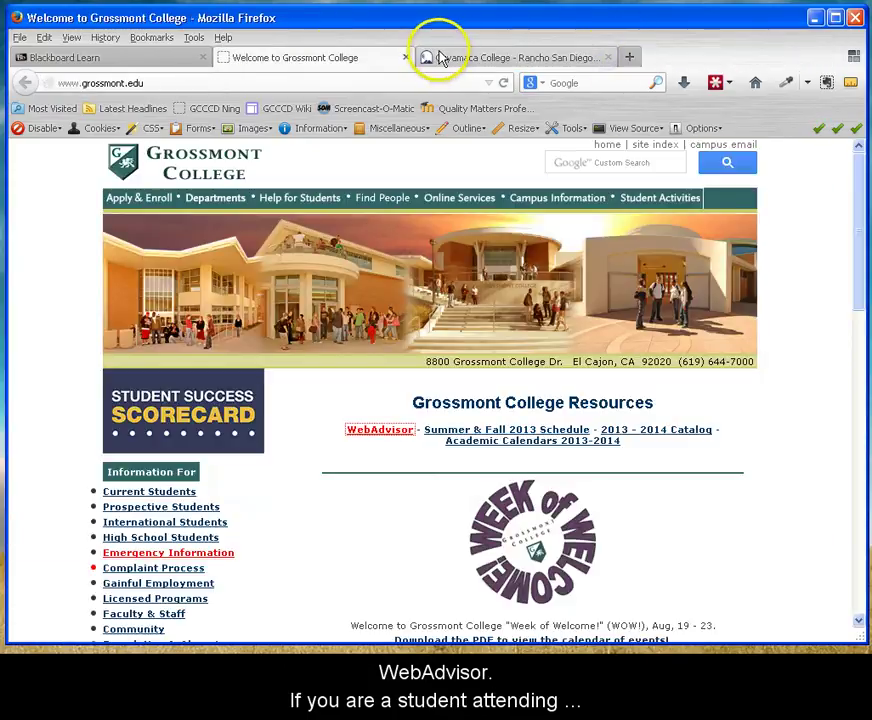
On the Cuyamaca College homepage, open the WebAdvisor - Register link.
{"action": "left_click", "coordinate": [440, 55]}
{"action": "left_click", "coordinate": [140, 82]}
{"action": "left_click_drag", "start_coordinate": [140, 82], "coordinate": [58, 82]}
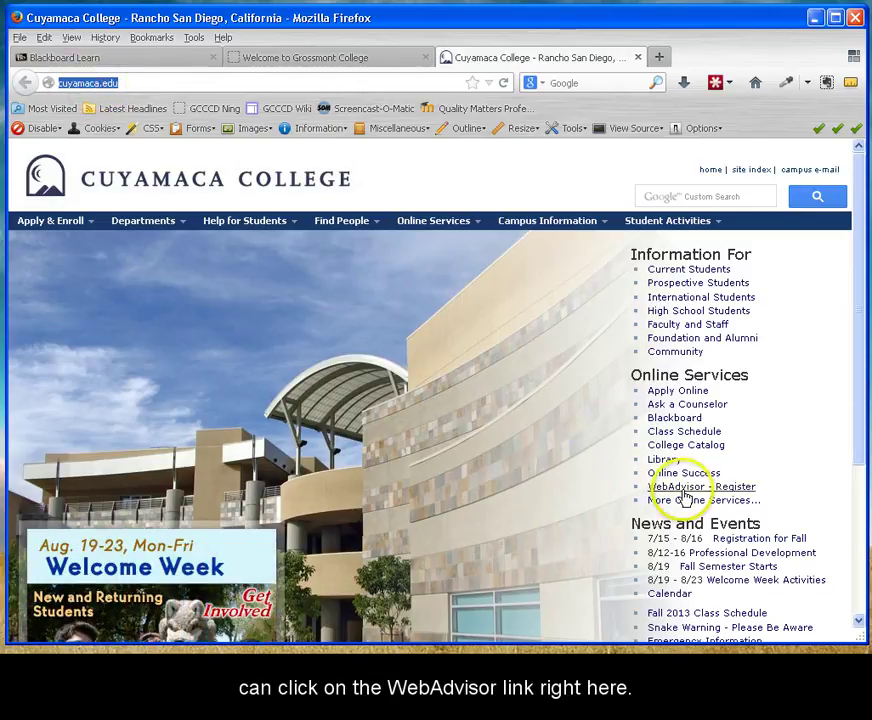
{"action": "left_click", "coordinate": [733, 490]}
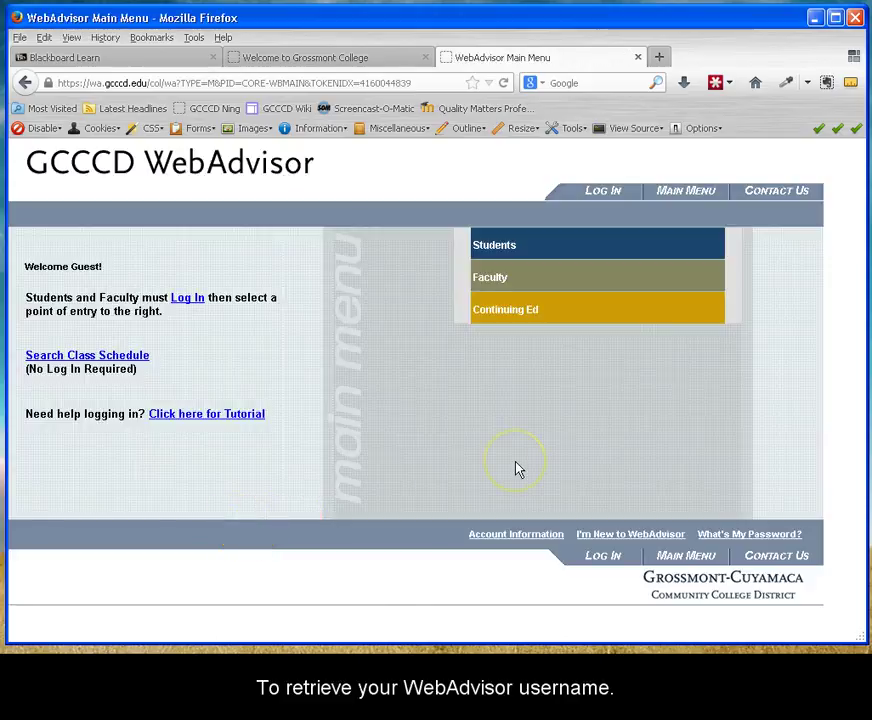
Open Account Information's What's my User ID? form and visit its Last Name, SSN and Colleague ID fields.
{"action": "left_click", "coordinate": [490, 536]}
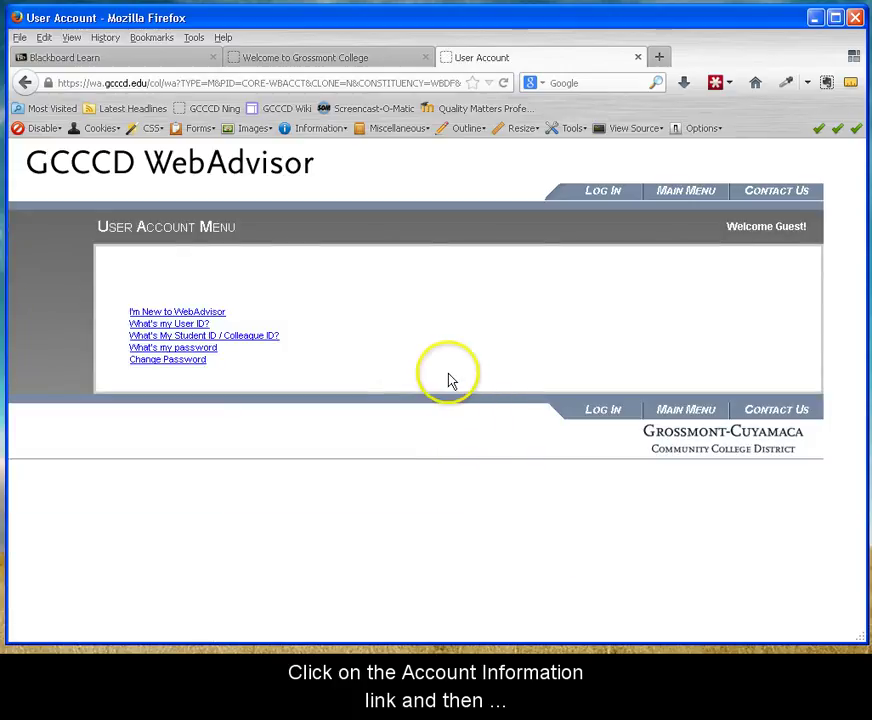
{"action": "left_click", "coordinate": [203, 330]}
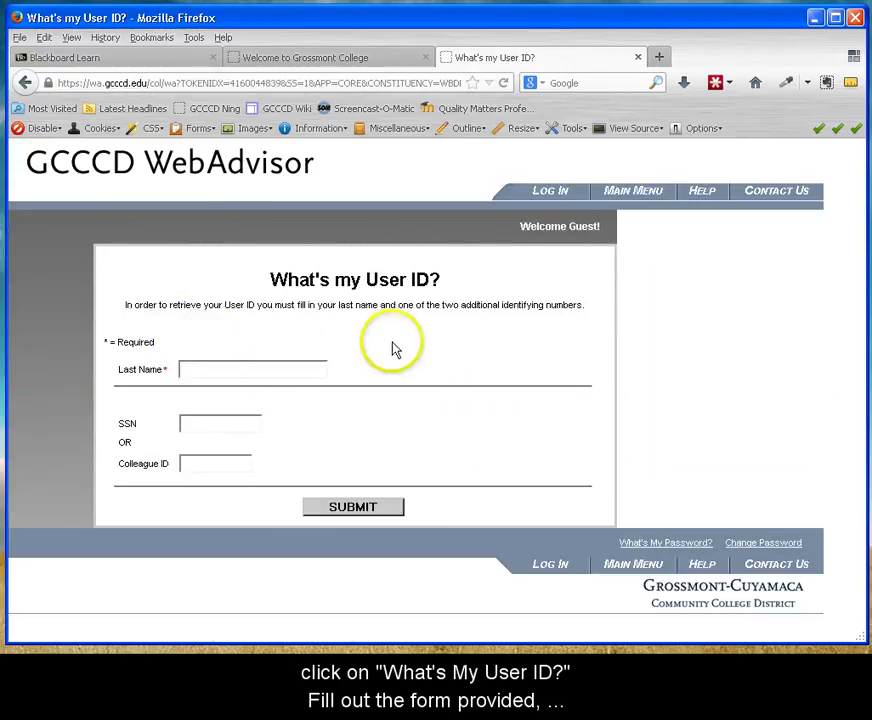
{"action": "left_click", "coordinate": [221, 369]}
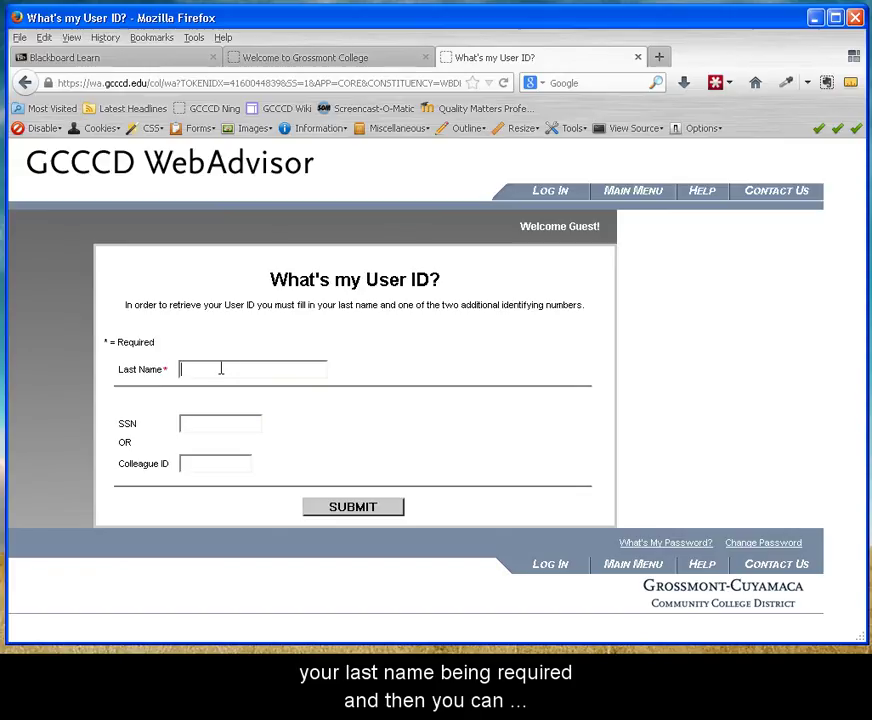
{"action": "left_click", "coordinate": [226, 423]}
{"action": "left_click", "coordinate": [213, 463]}
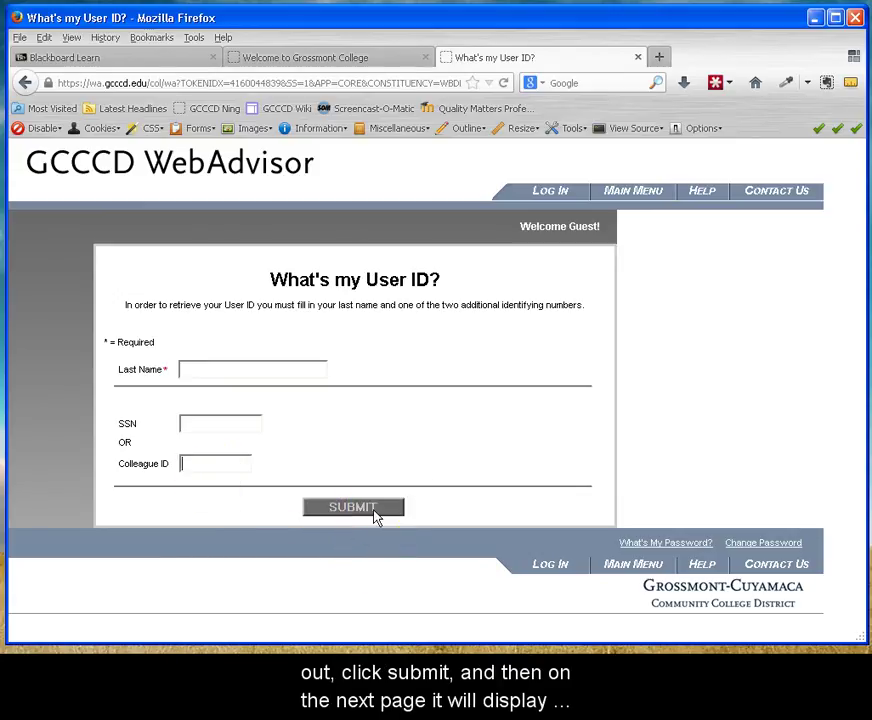
{"action": "left_click", "coordinate": [311, 564]}
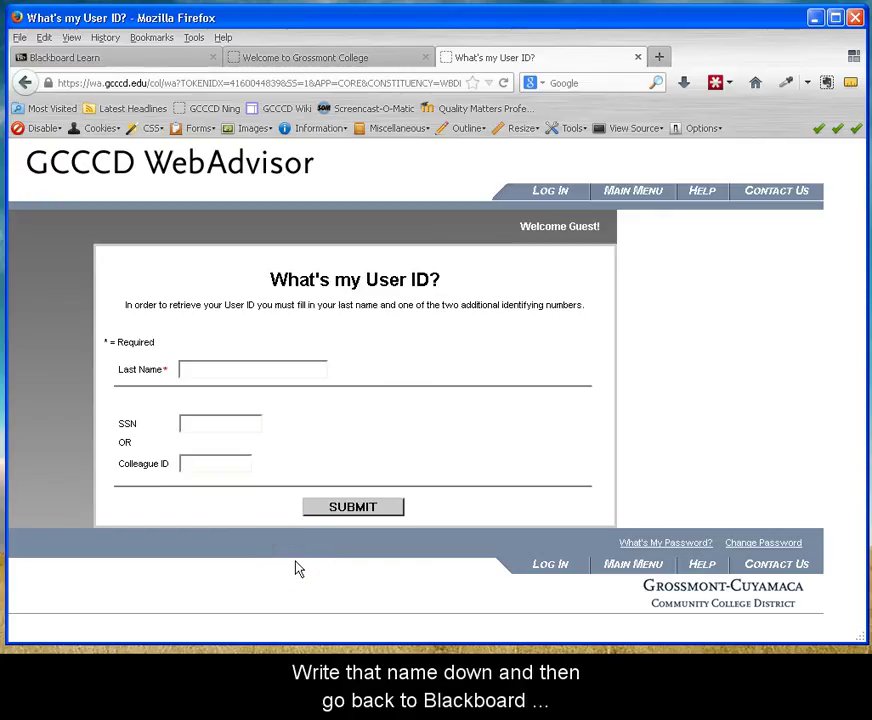
Return to the Blackboard Learn login tab and select the Username field.
{"action": "left_click", "coordinate": [76, 56]}
{"action": "left_click", "coordinate": [302, 283]}
{"action": "left_click", "coordinate": [303, 251]}
Enter the corrected WebAdvisor username and the birthdate password, then log in.
{"action": "key", "text": "Tab"}
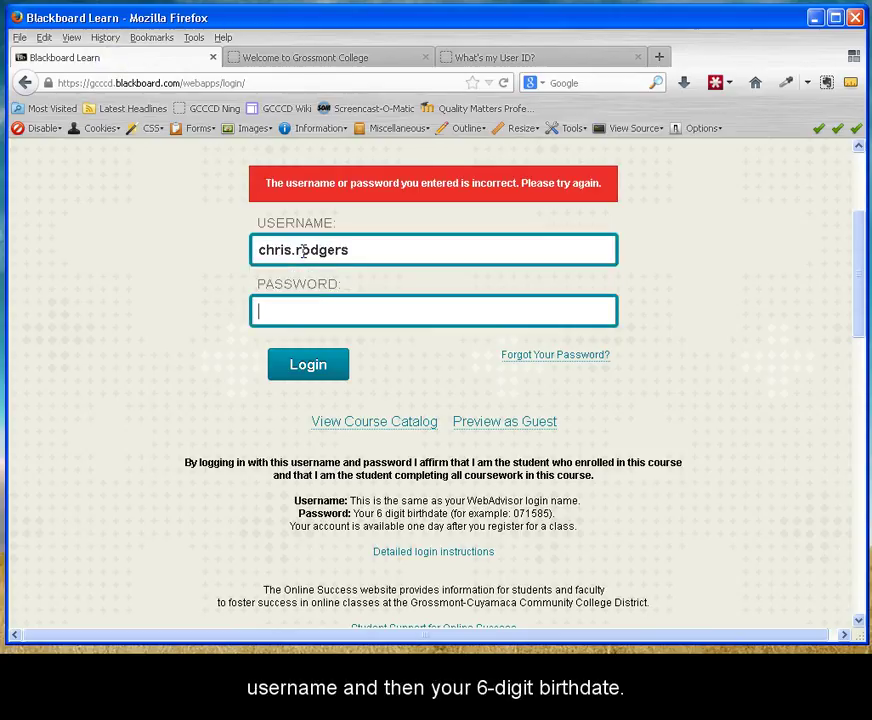
{"action": "left_click", "coordinate": [340, 370]}
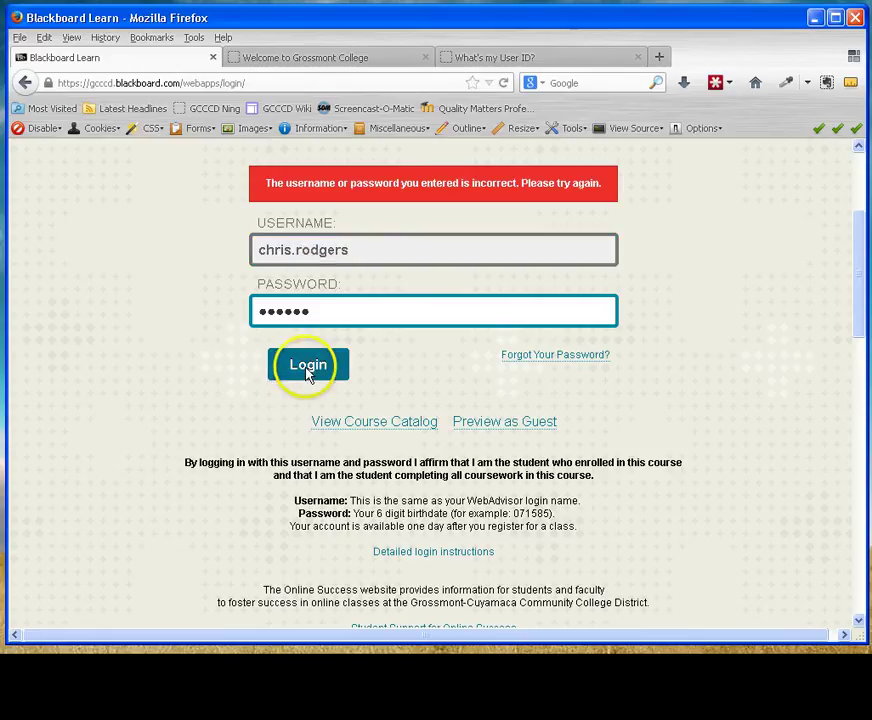
{"action": "left_click", "coordinate": [356, 362]}
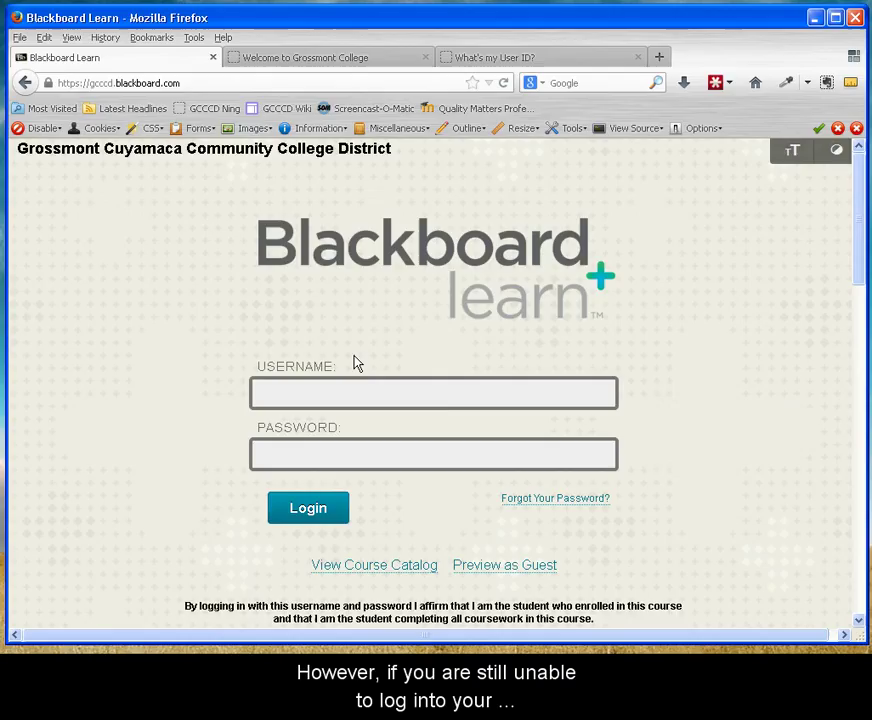
{"action": "left_click", "coordinate": [666, 446]}
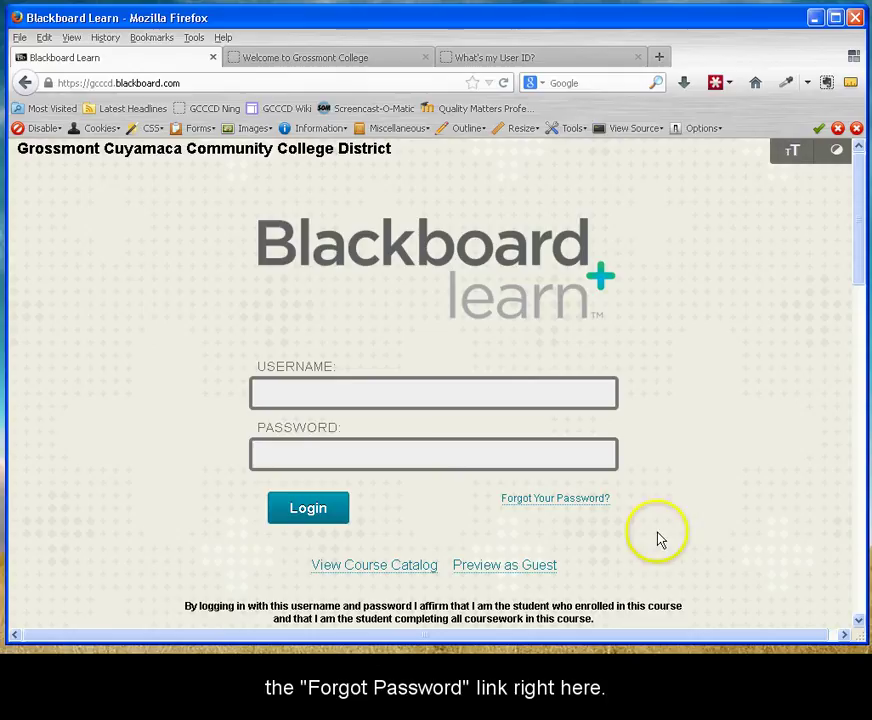
Under Forgot Your Password?, enter first name, last name and username in Username Option, then submit.
{"action": "left_click", "coordinate": [580, 502]}
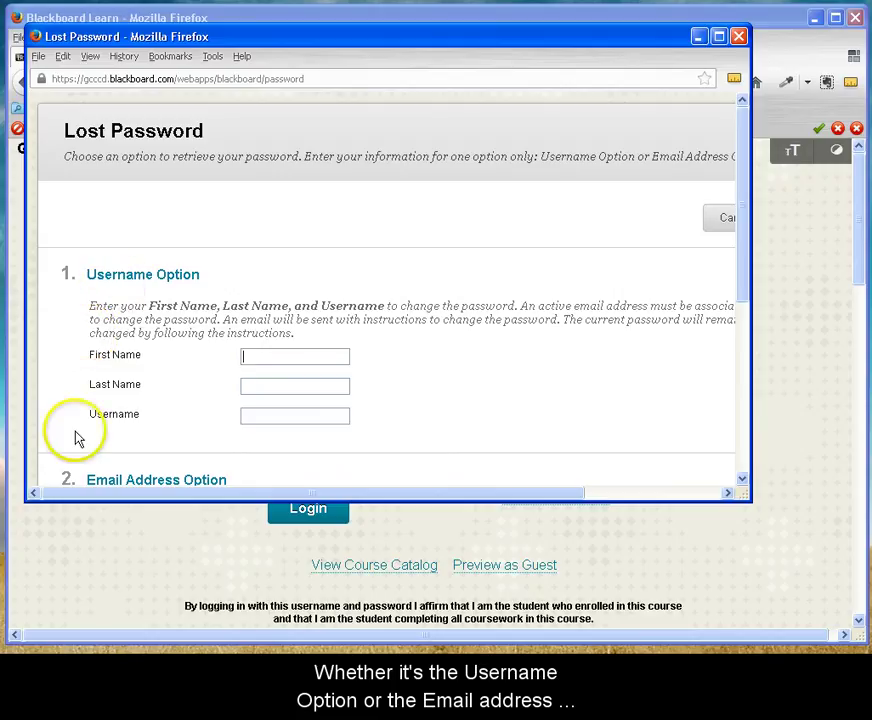
{"action": "scroll", "coordinate": [70, 460], "scroll_direction": "down", "scroll_amount": 2}
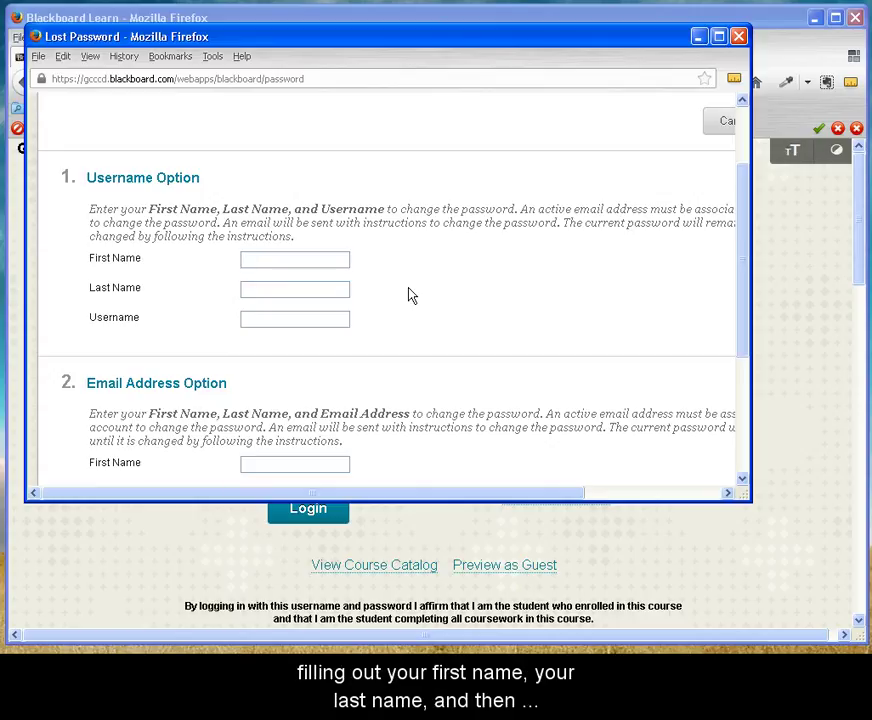
{"action": "key", "text": "Tab"}
{"action": "key", "text": "Tab"}
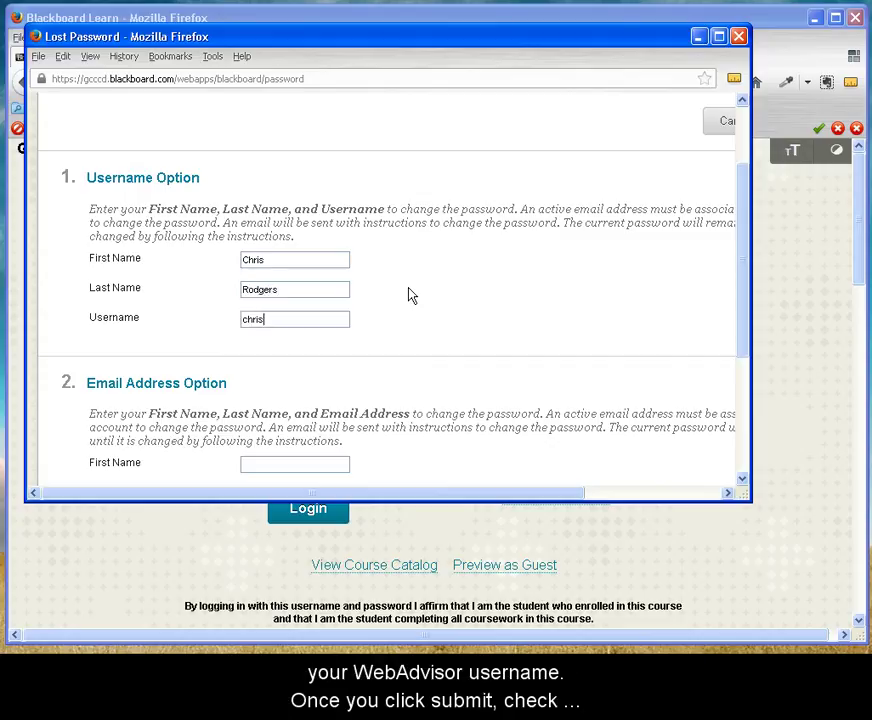
{"action": "left_click_drag", "start_coordinate": [475, 497], "coordinate": [646, 492]}
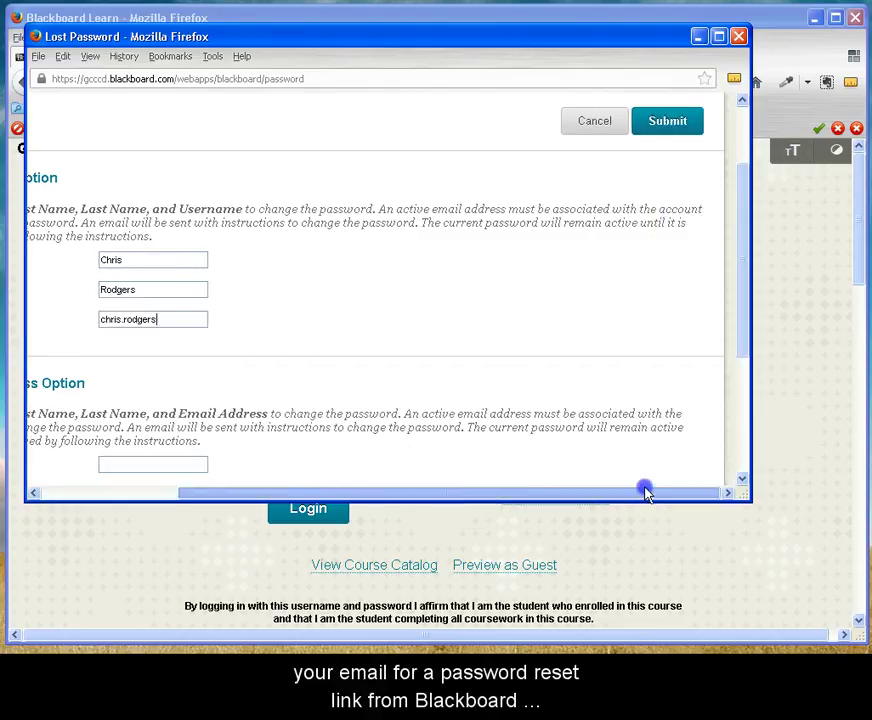
{"action": "left_click", "coordinate": [667, 133]}
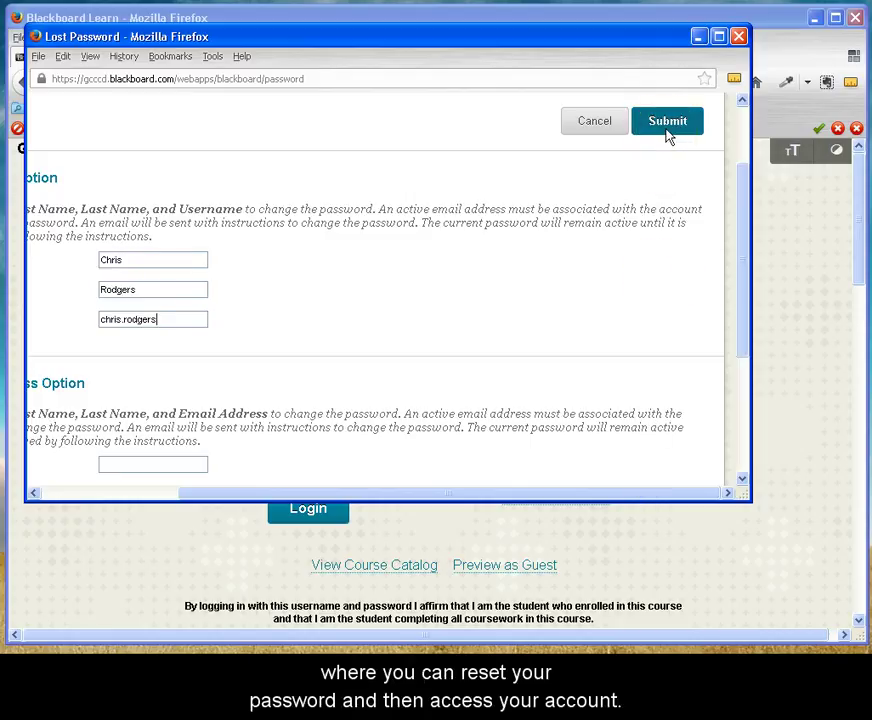
{"action": "left_click", "coordinate": [601, 228]}
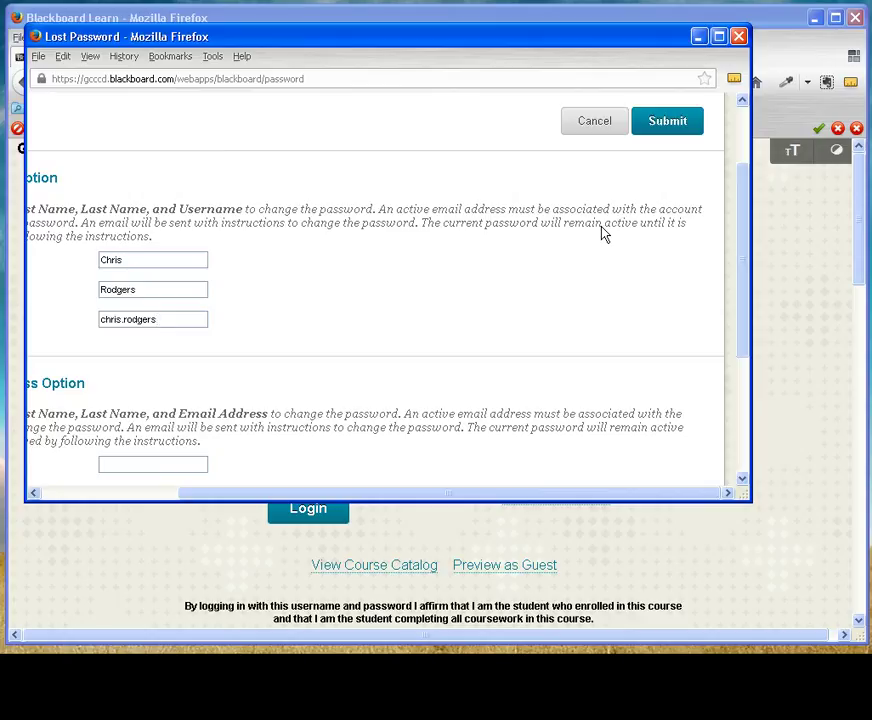
Enter first name, last name and the college e-mail address in the Email Address Option.
{"action": "left_click", "coordinate": [70, 224]}
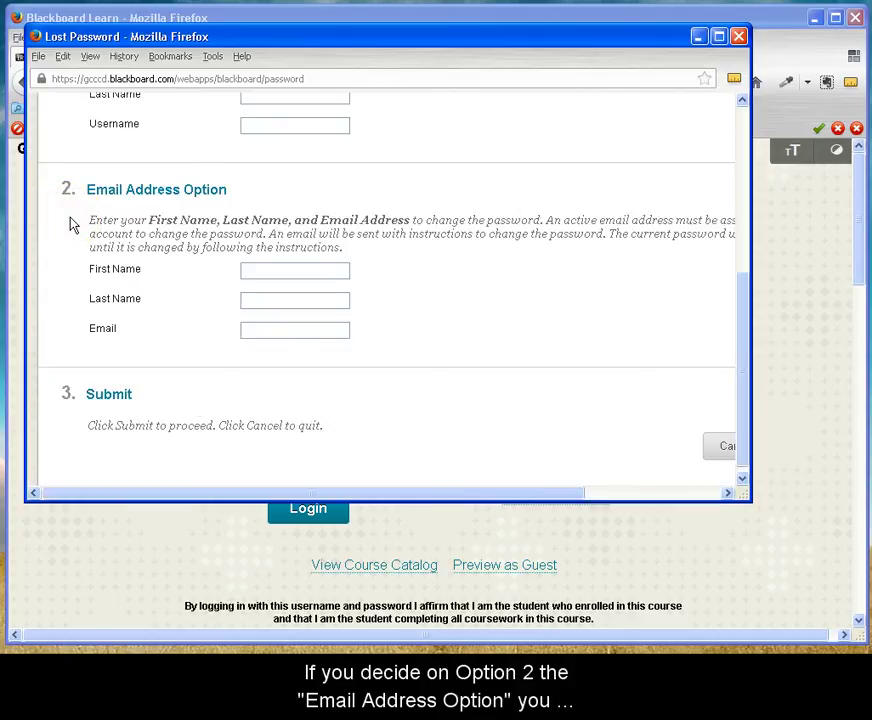
{"action": "left_click", "coordinate": [279, 269]}
{"action": "key", "text": "Tab"}
{"action": "key", "text": "Tab"}
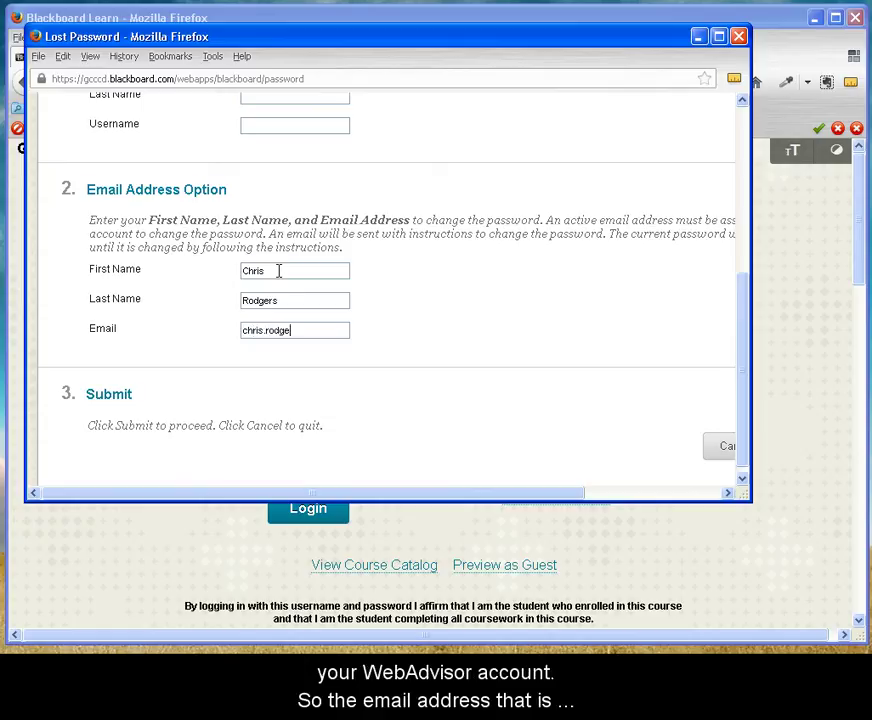
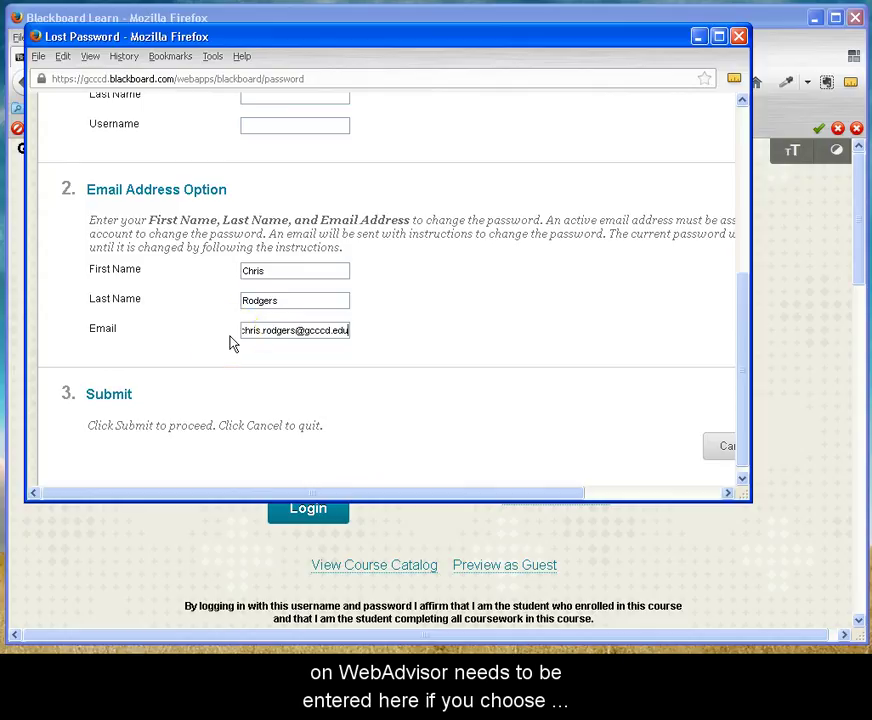
Highlight the entered e-mail address and review the form, then scroll back up.
{"action": "left_click_drag", "start_coordinate": [257, 335], "coordinate": [270, 364]}
{"action": "left_click", "coordinate": [269, 362]}
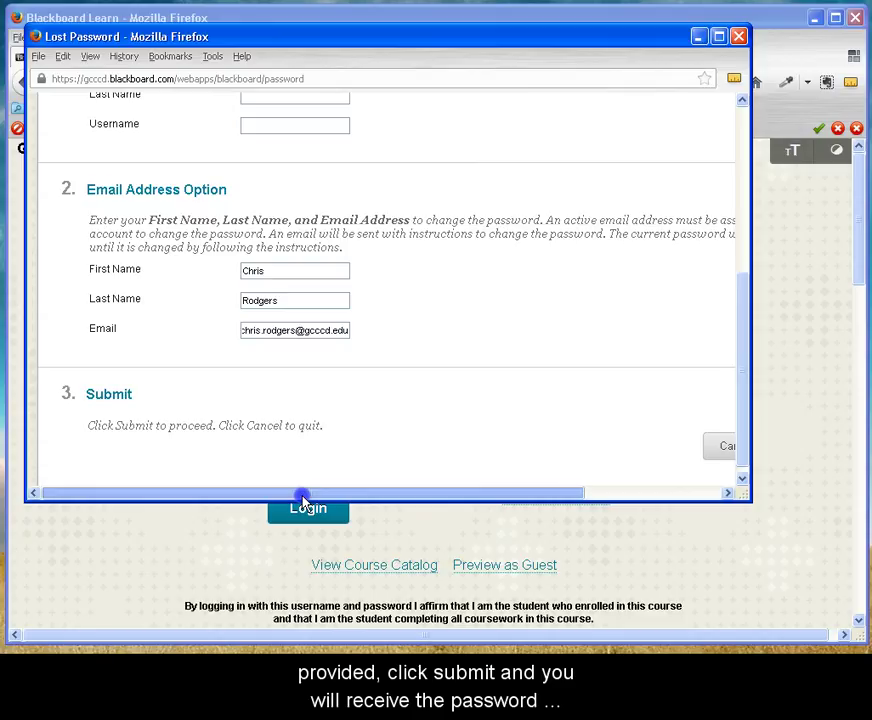
{"action": "left_click_drag", "start_coordinate": [303, 495], "coordinate": [512, 495]}
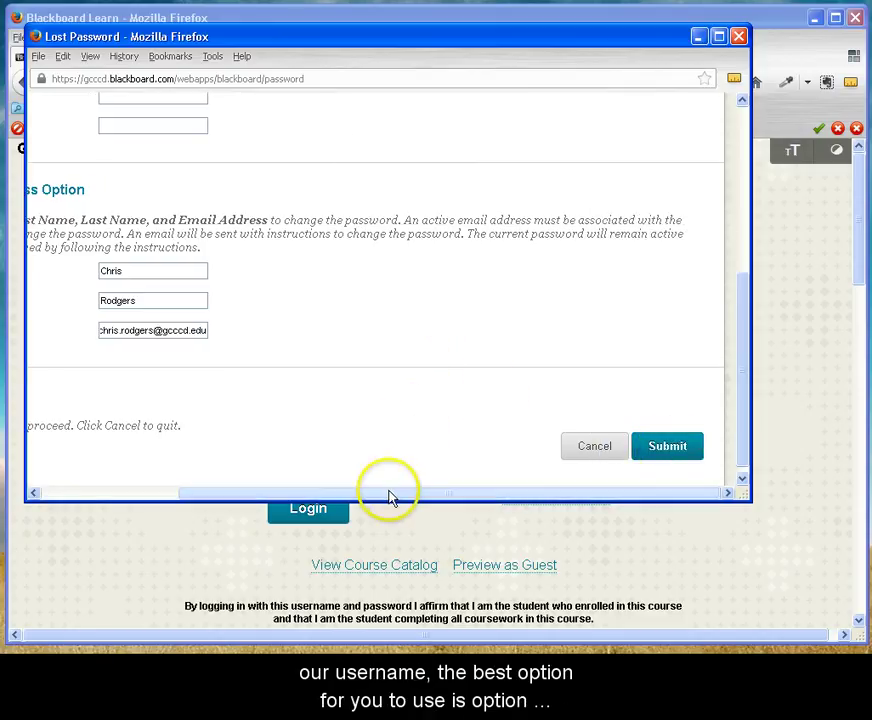
{"action": "left_click_drag", "start_coordinate": [387, 495], "coordinate": [247, 495]}
{"action": "scroll", "coordinate": [190, 460], "scroll_direction": "up", "scroll_amount": 2}
{"action": "scroll", "coordinate": [197, 452], "scroll_direction": "up", "scroll_amount": 2}
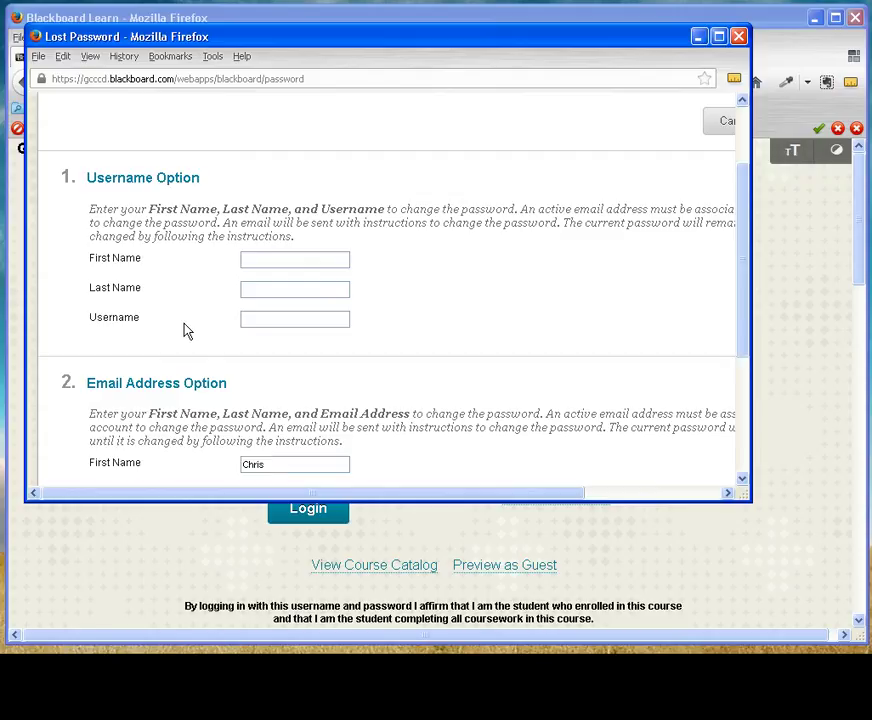
Bring the Blackboard Learn login page back in front of the Lost Password window.
{"action": "left_click", "coordinate": [125, 403]}
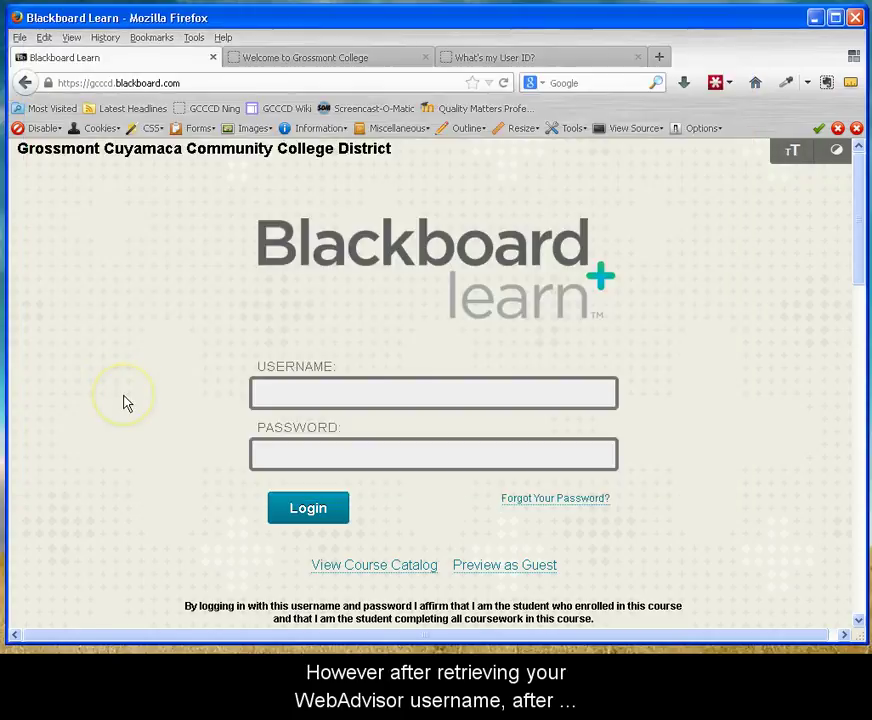